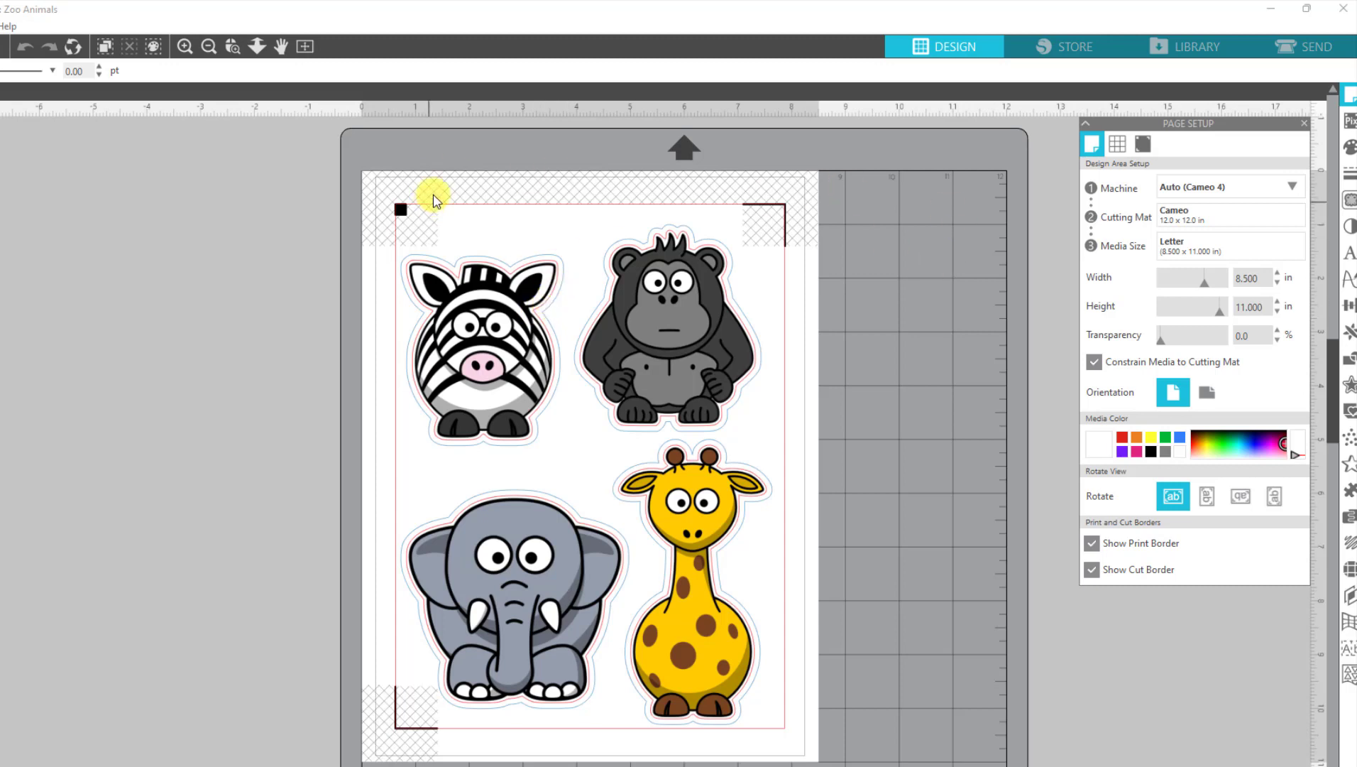
Step: Turn off the page's registration marks and return to the design area setup
left_click(1143, 145)
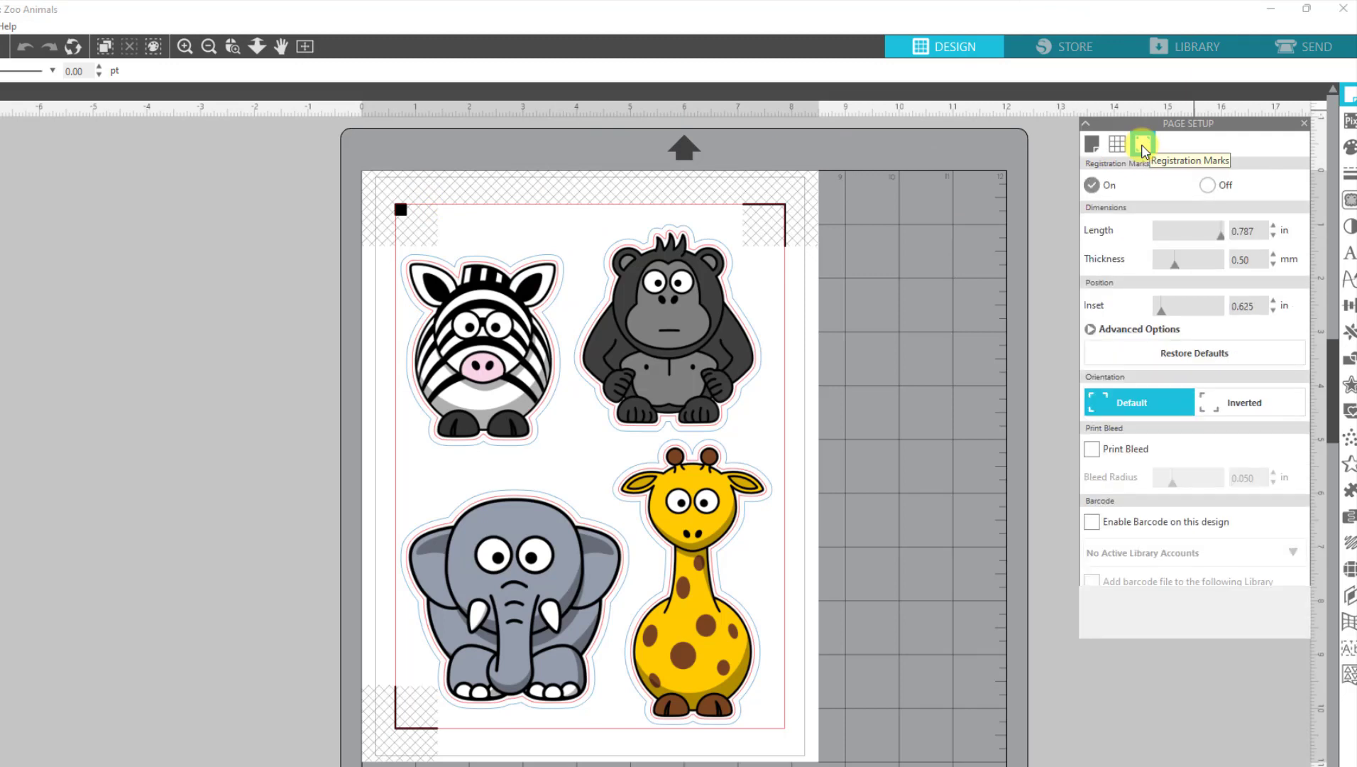
left_click(1212, 186)
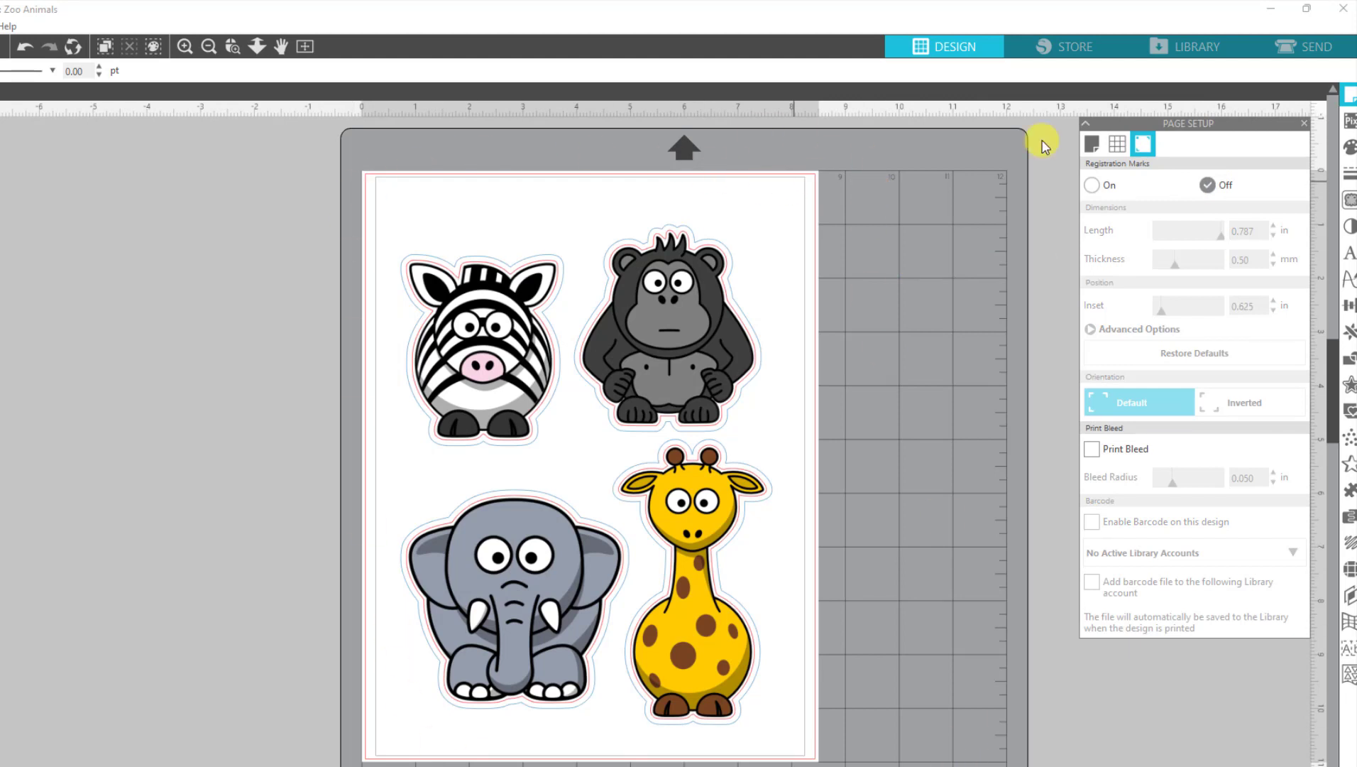
left_click(1122, 144)
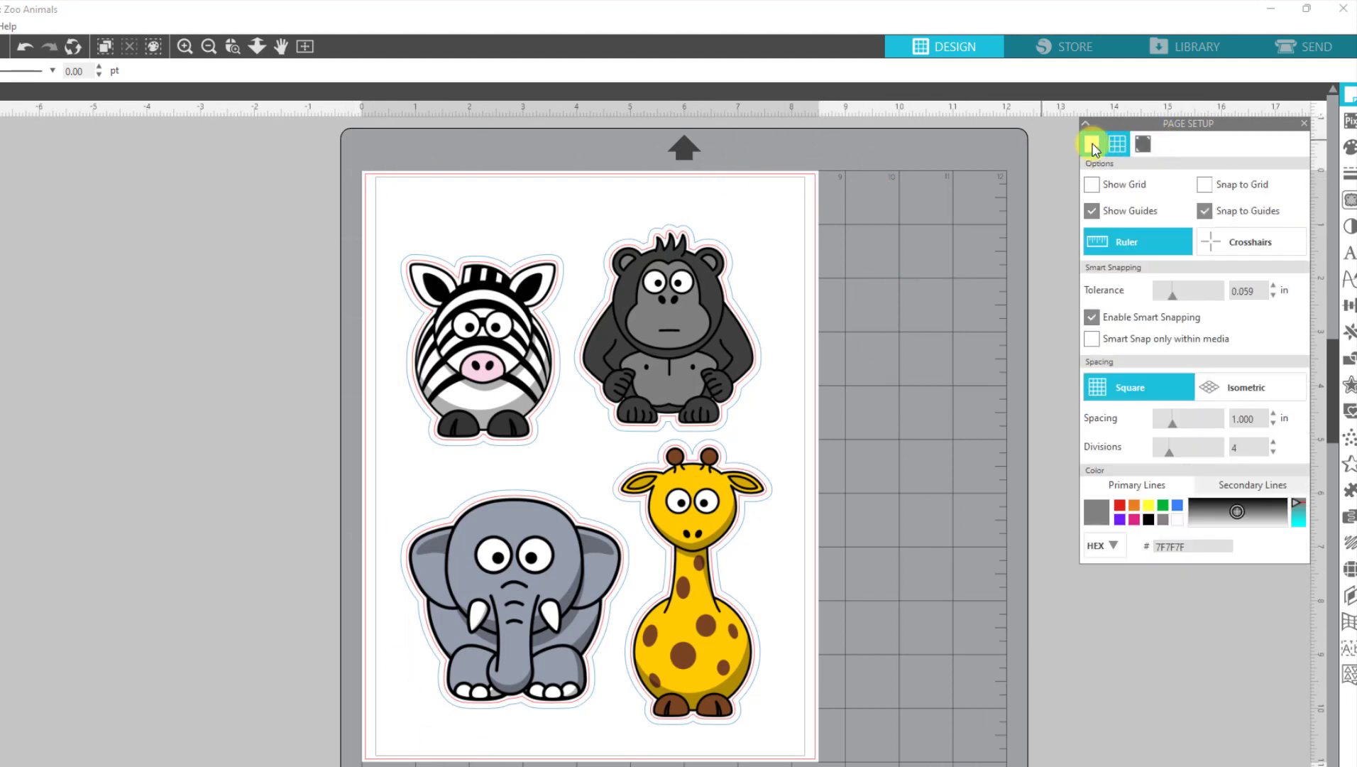
left_click(1092, 144)
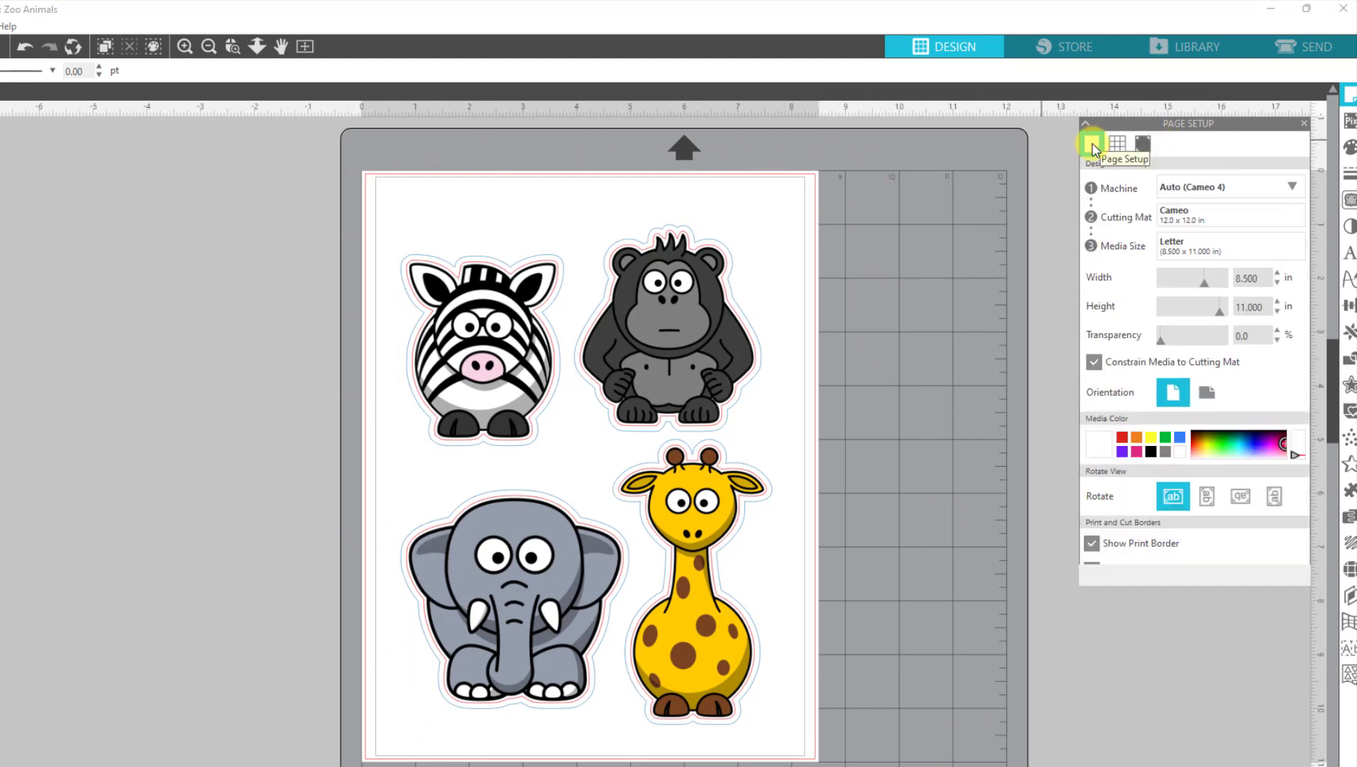
left_click(1191, 254)
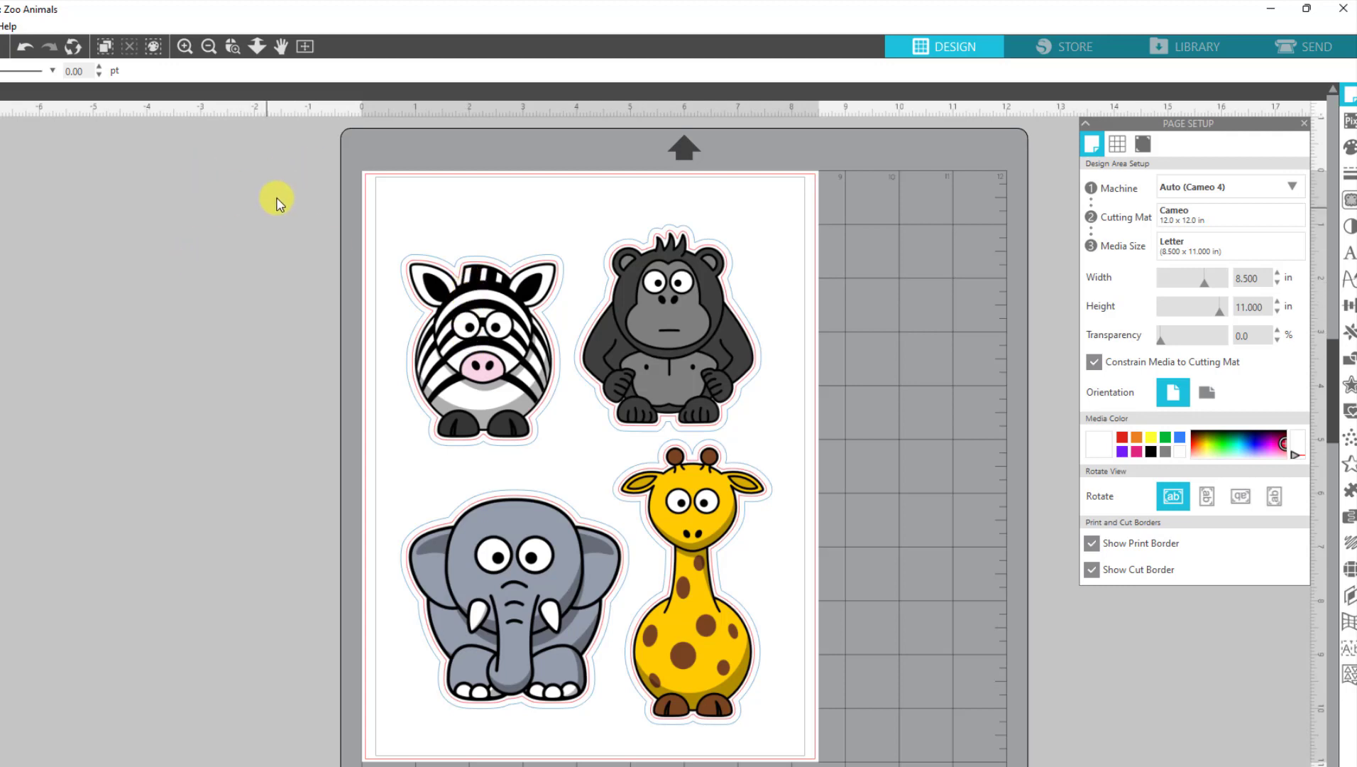
Step: Select all four zoo animals and detach their lines from the fills
left_click_drag(276, 196, 848, 763)
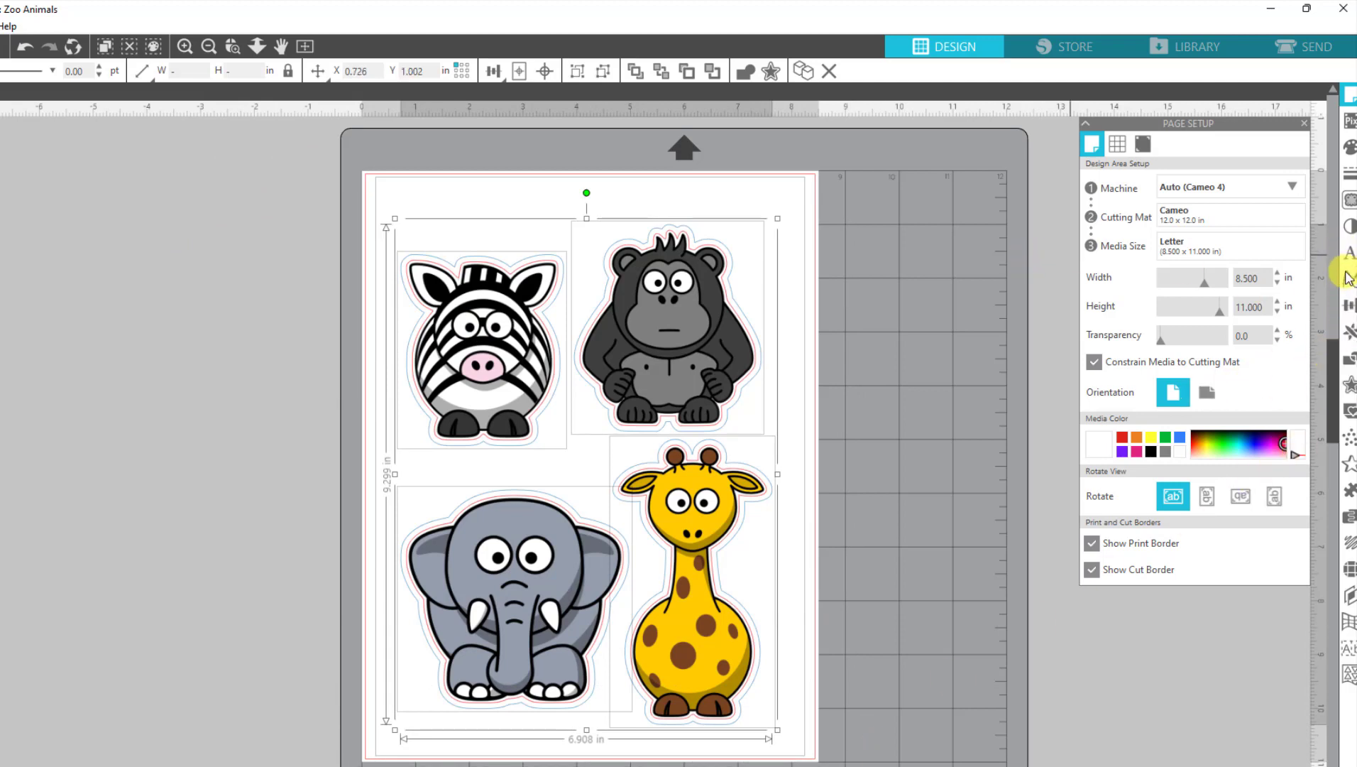
left_click(1350, 360)
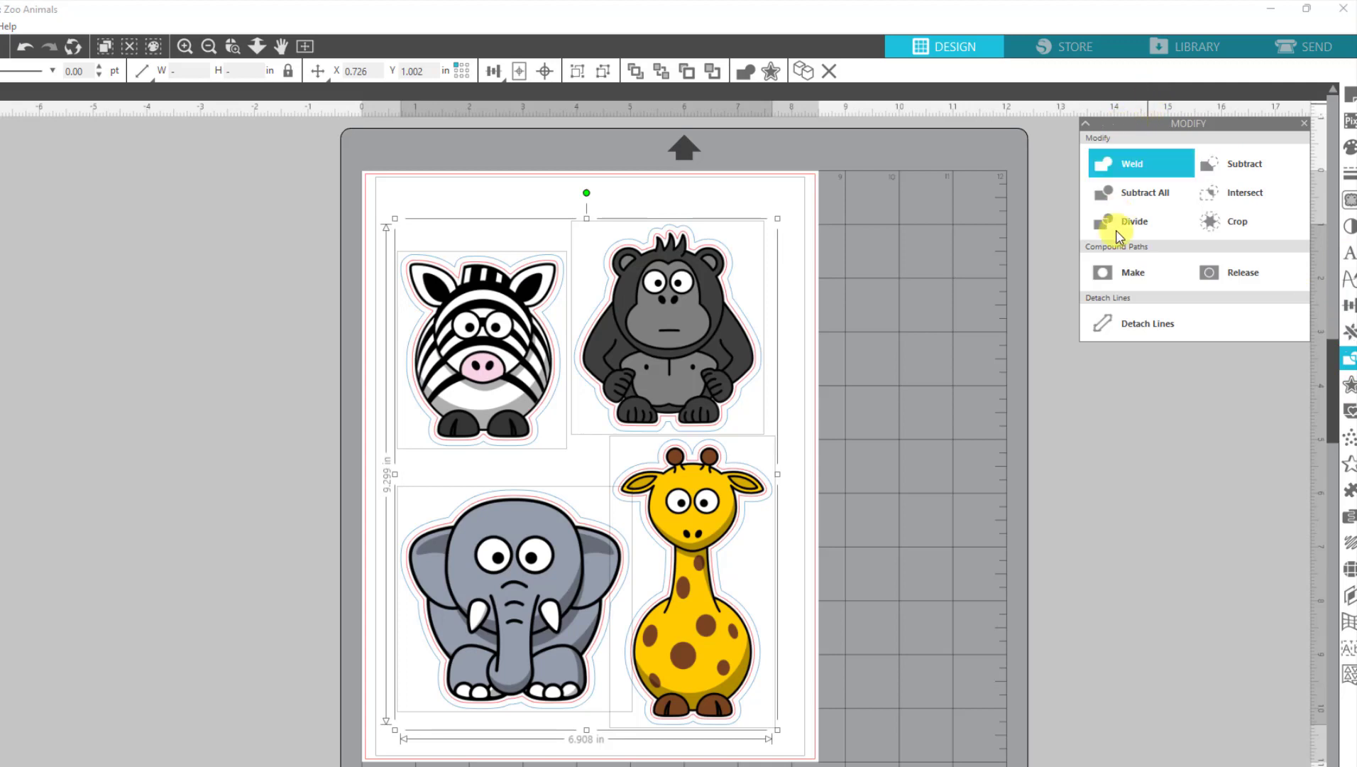
left_click(1136, 328)
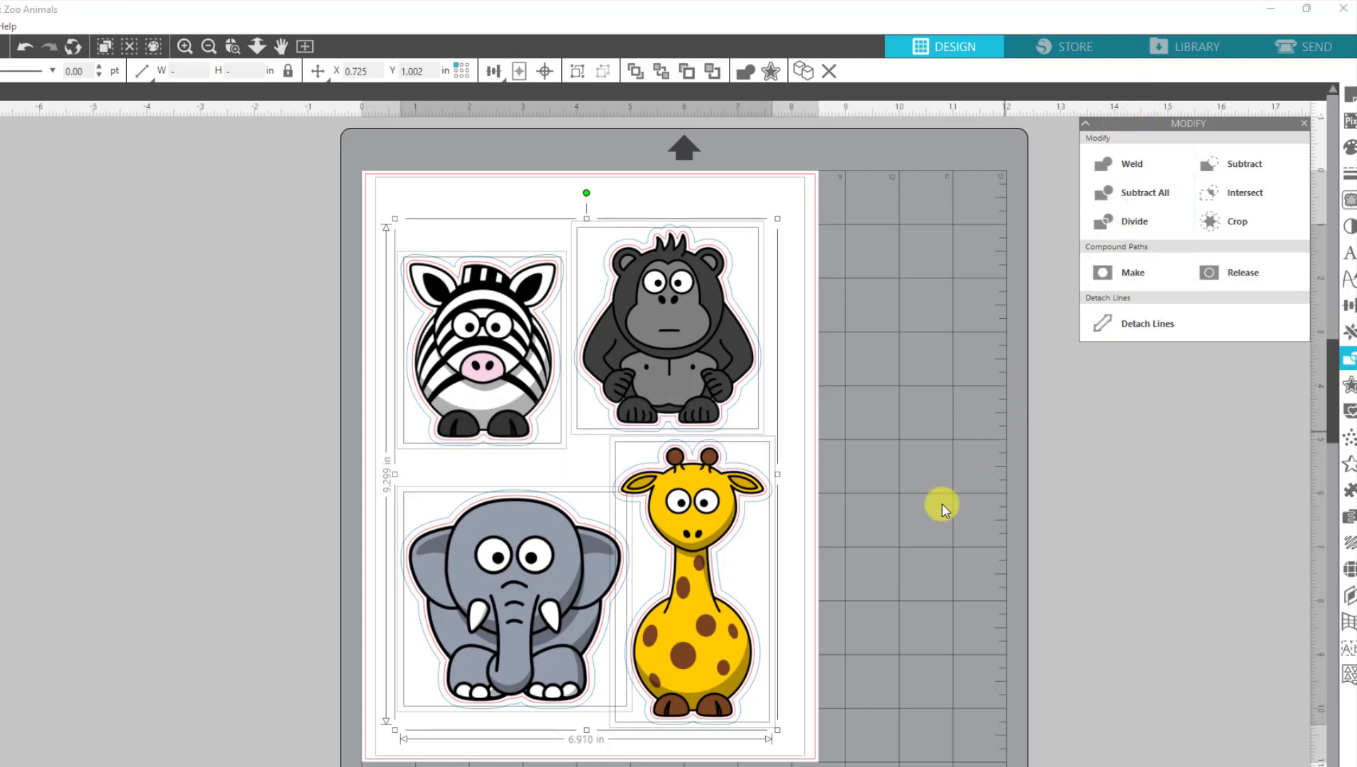
left_click(903, 531)
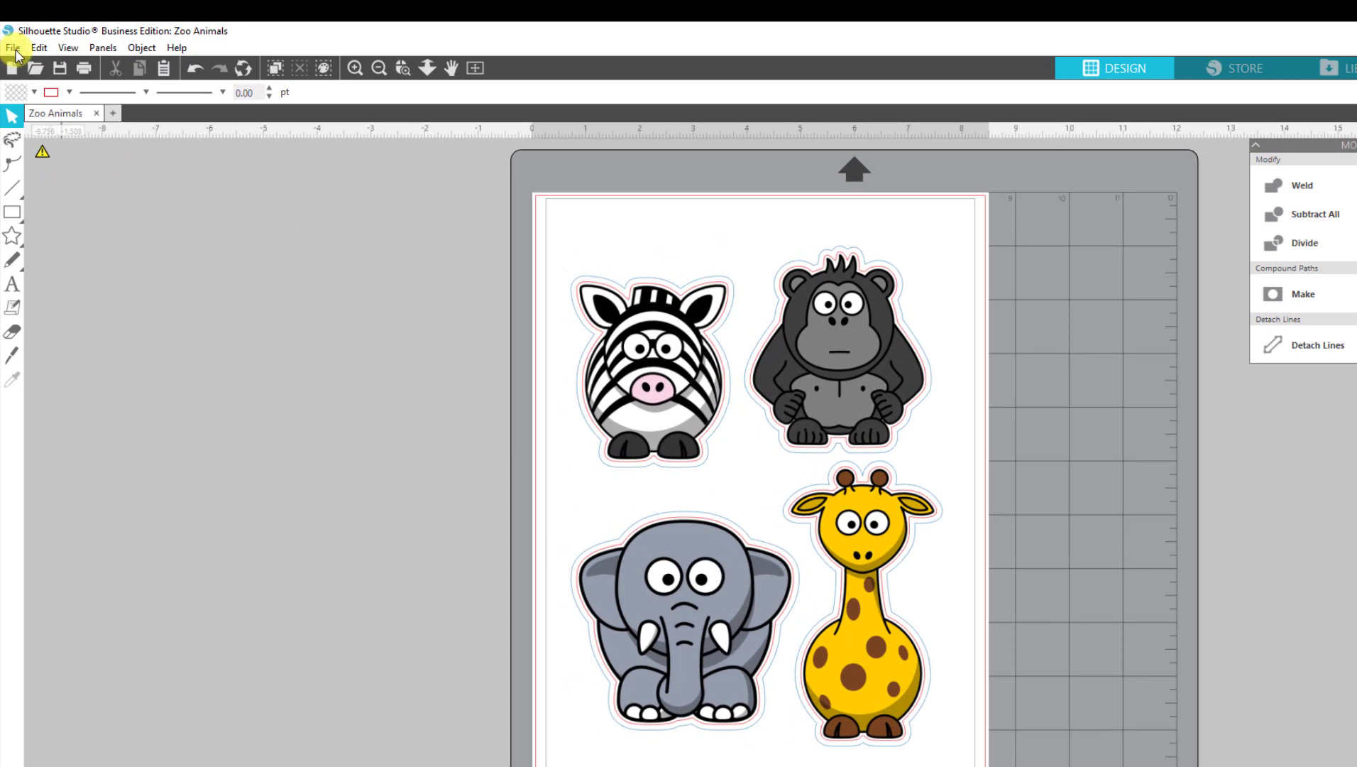
Step: Merge the file "Reg Marks .5 1 Pg .75.studio3" from the Desktop into the design
left_click(14, 48)
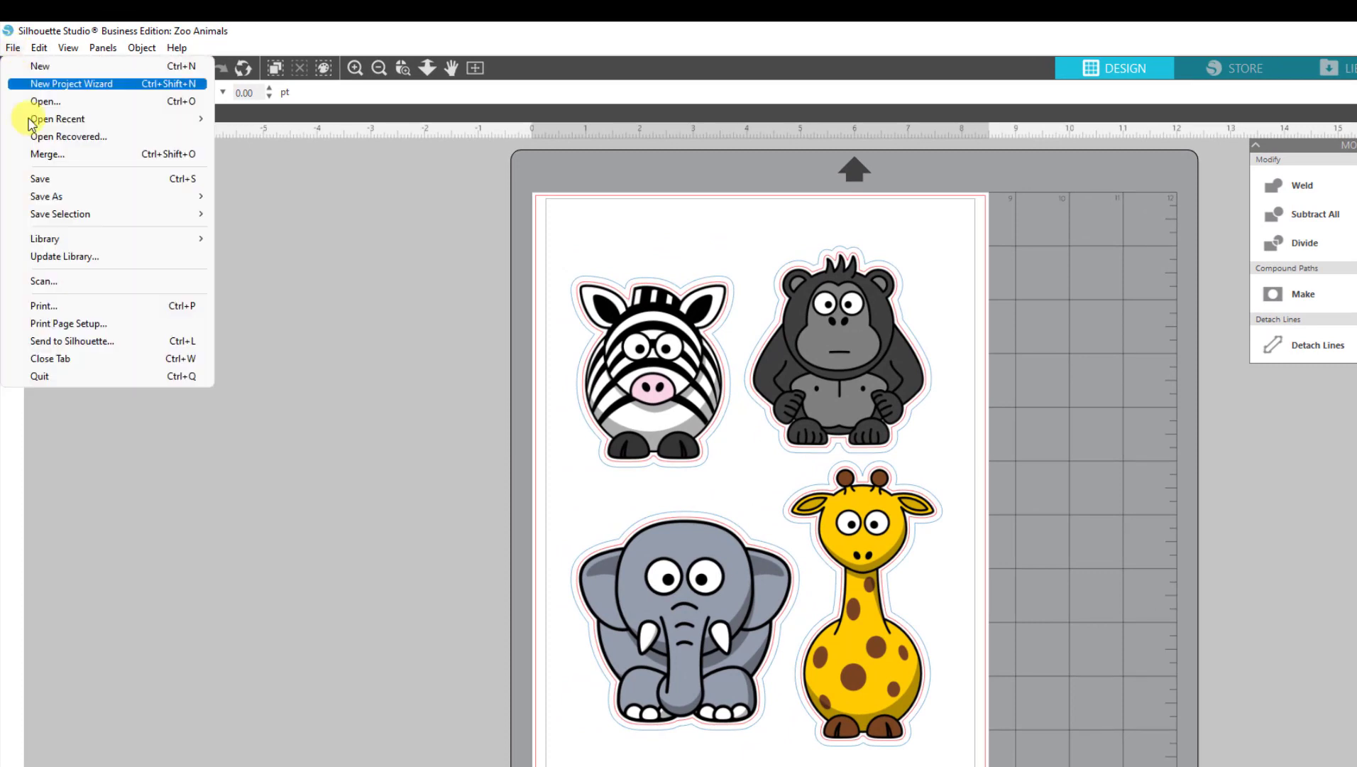
left_click(39, 152)
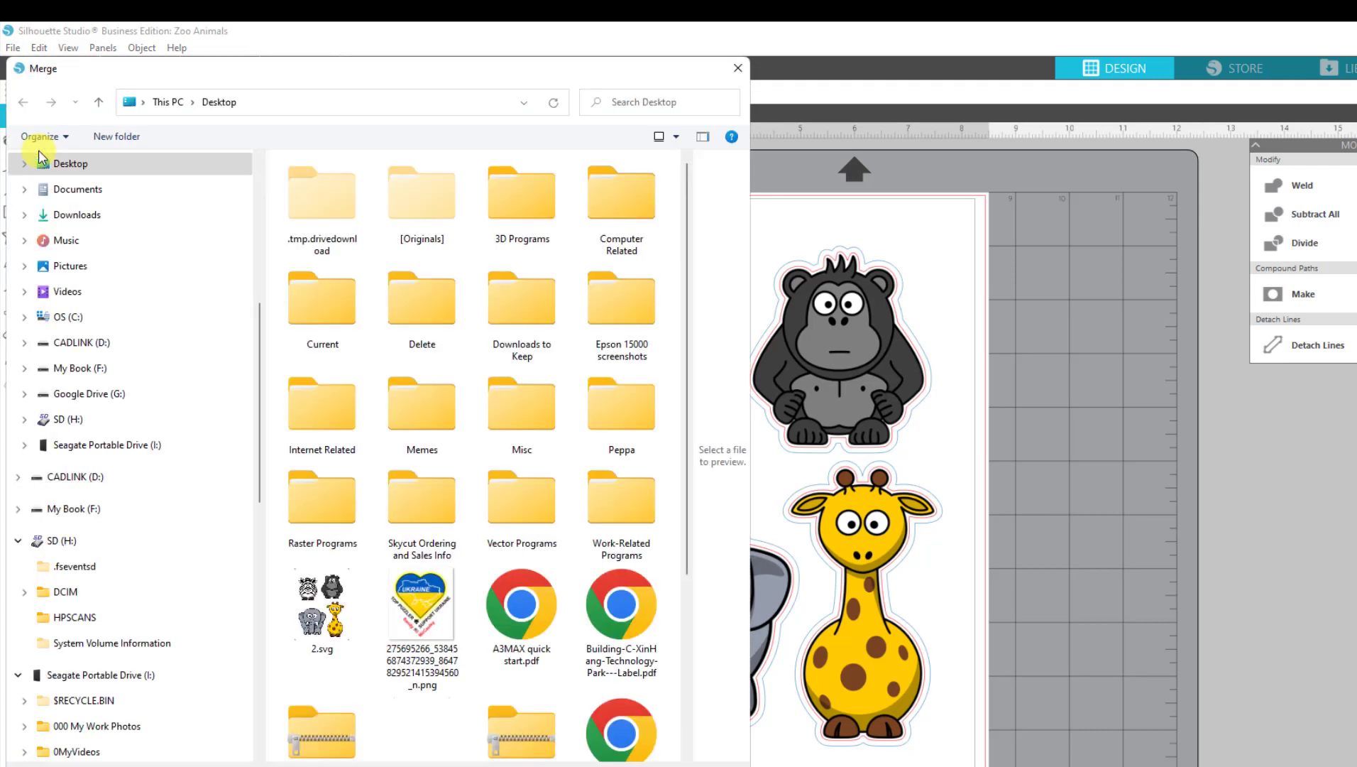
left_click_drag(687, 373, 670, 576)
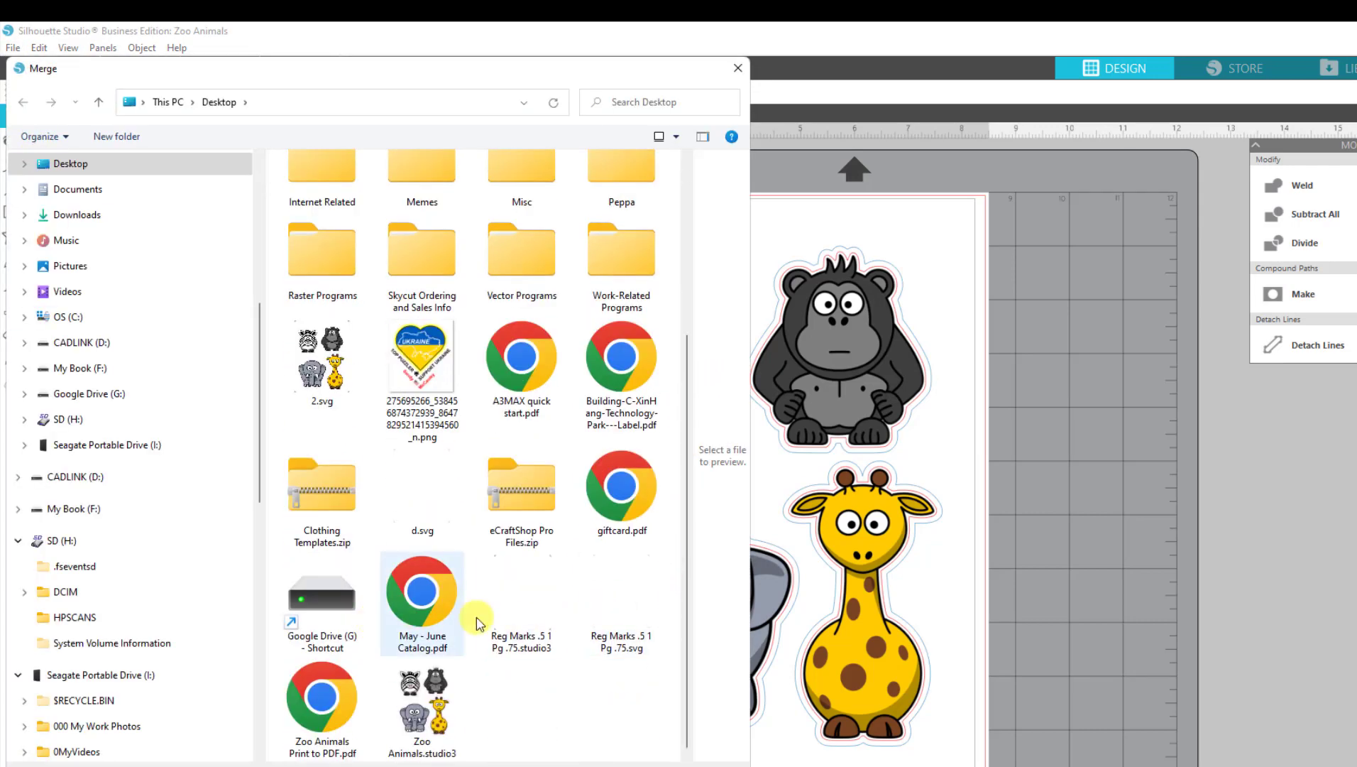
left_click(522, 641)
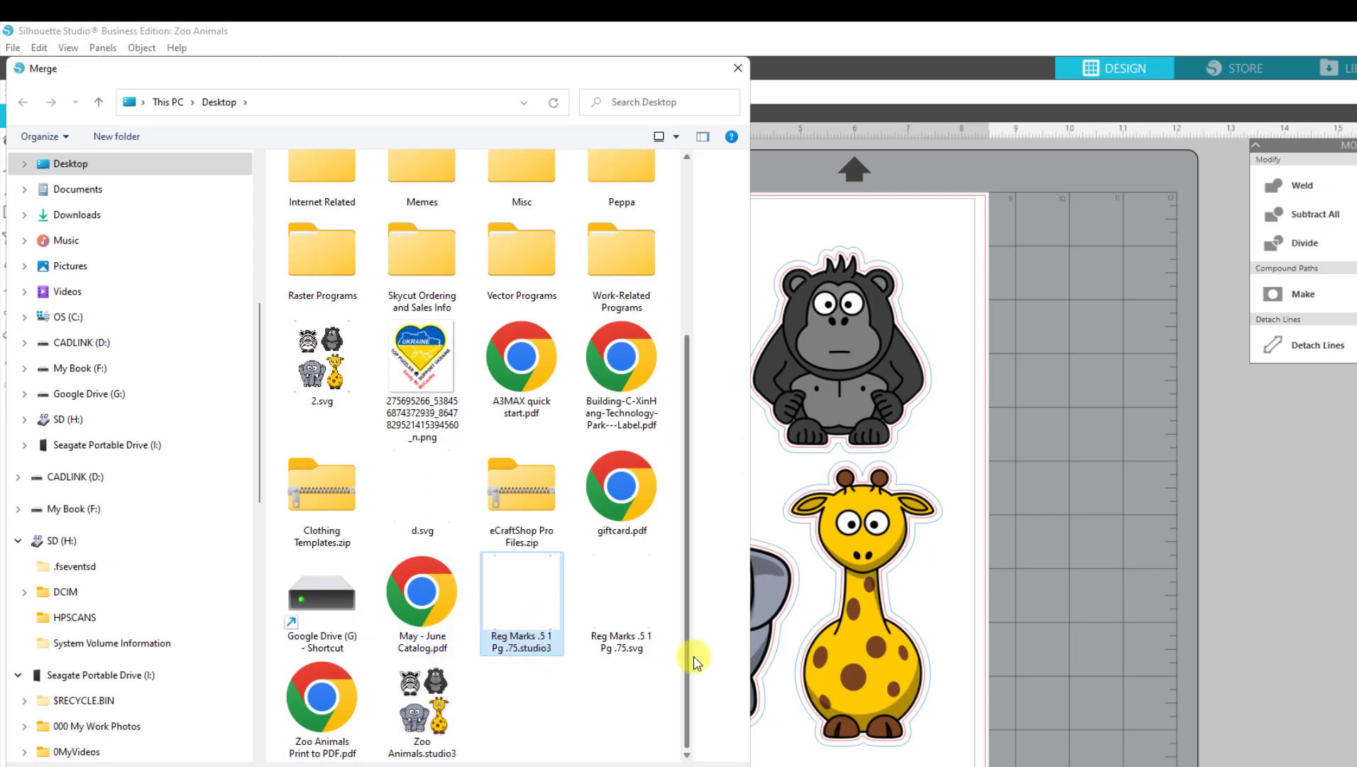
left_click(622, 648, "ctrl")
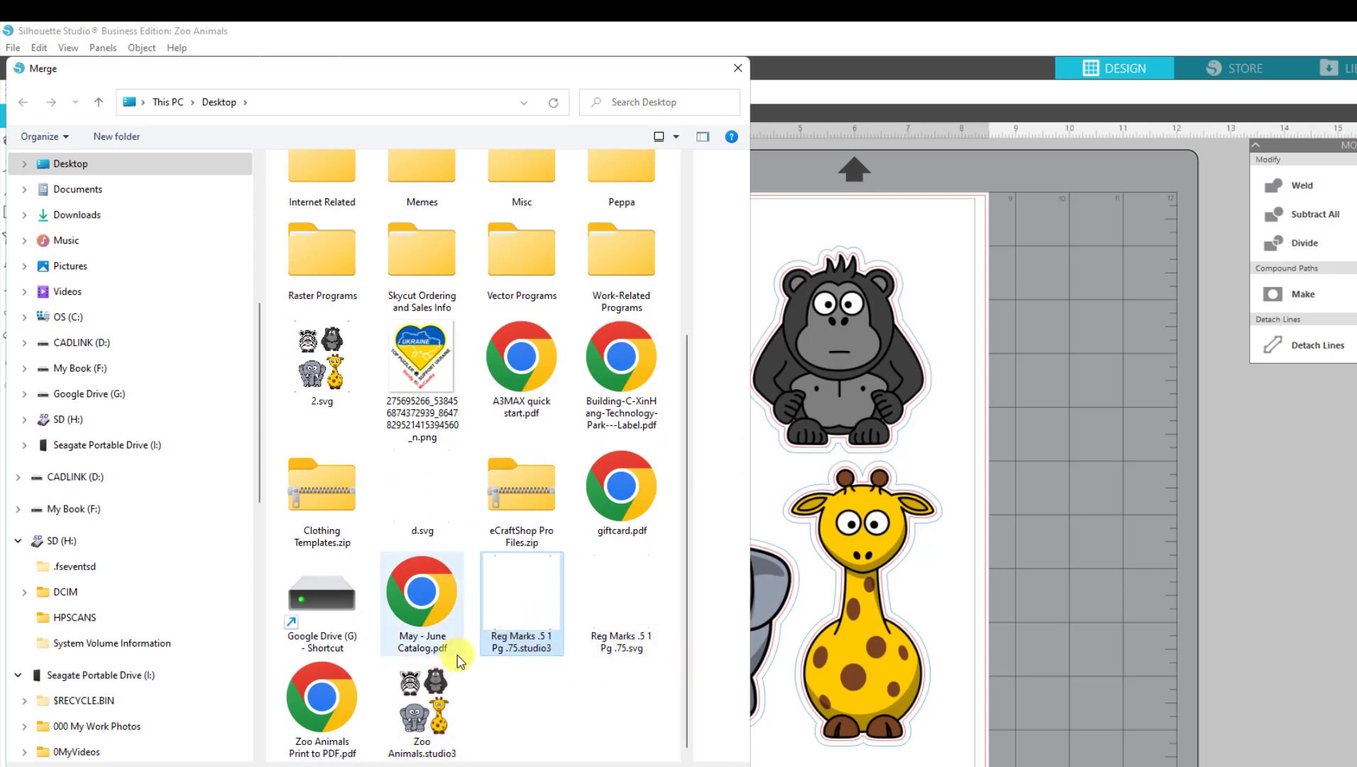
double_click(517, 643)
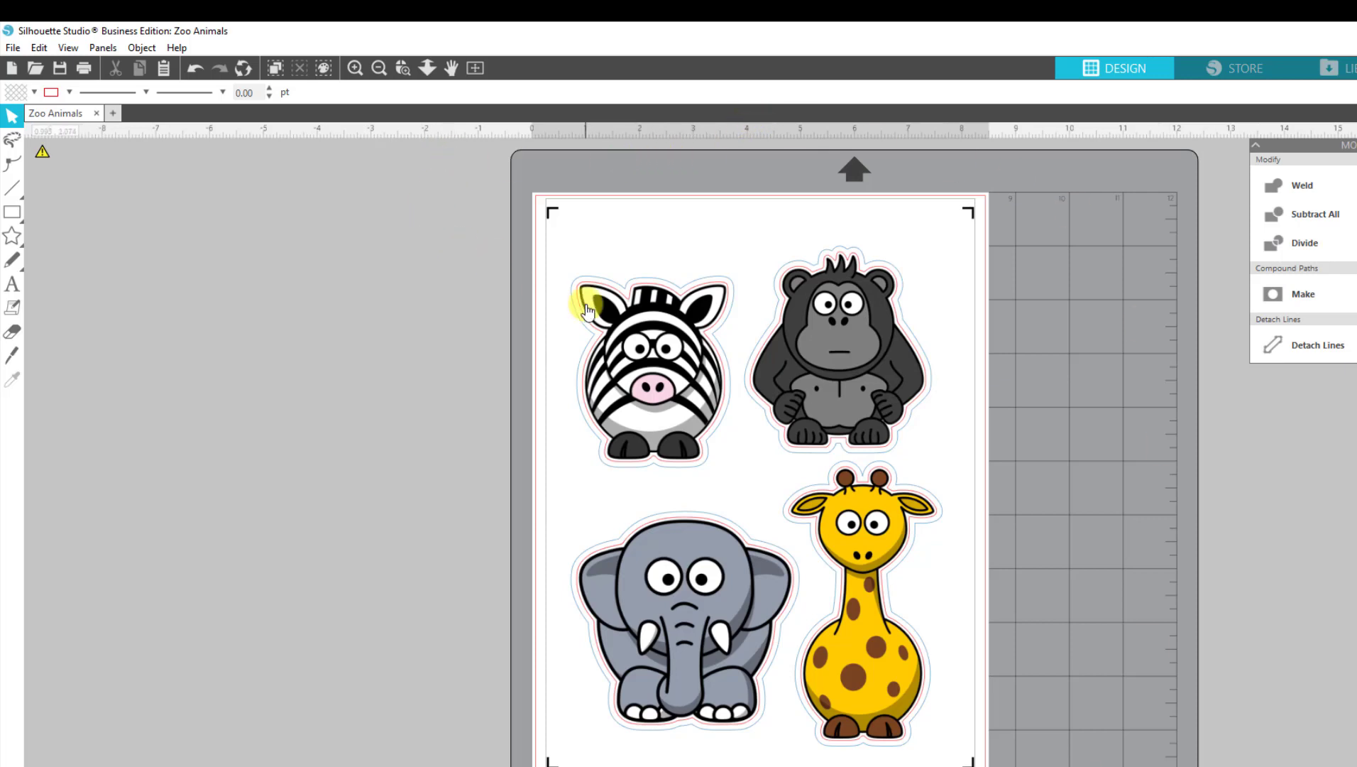
Step: Inspect the print preview of the page, and leave it without printing
left_click(12, 48)
left_click(430, 380)
left_click(11, 49)
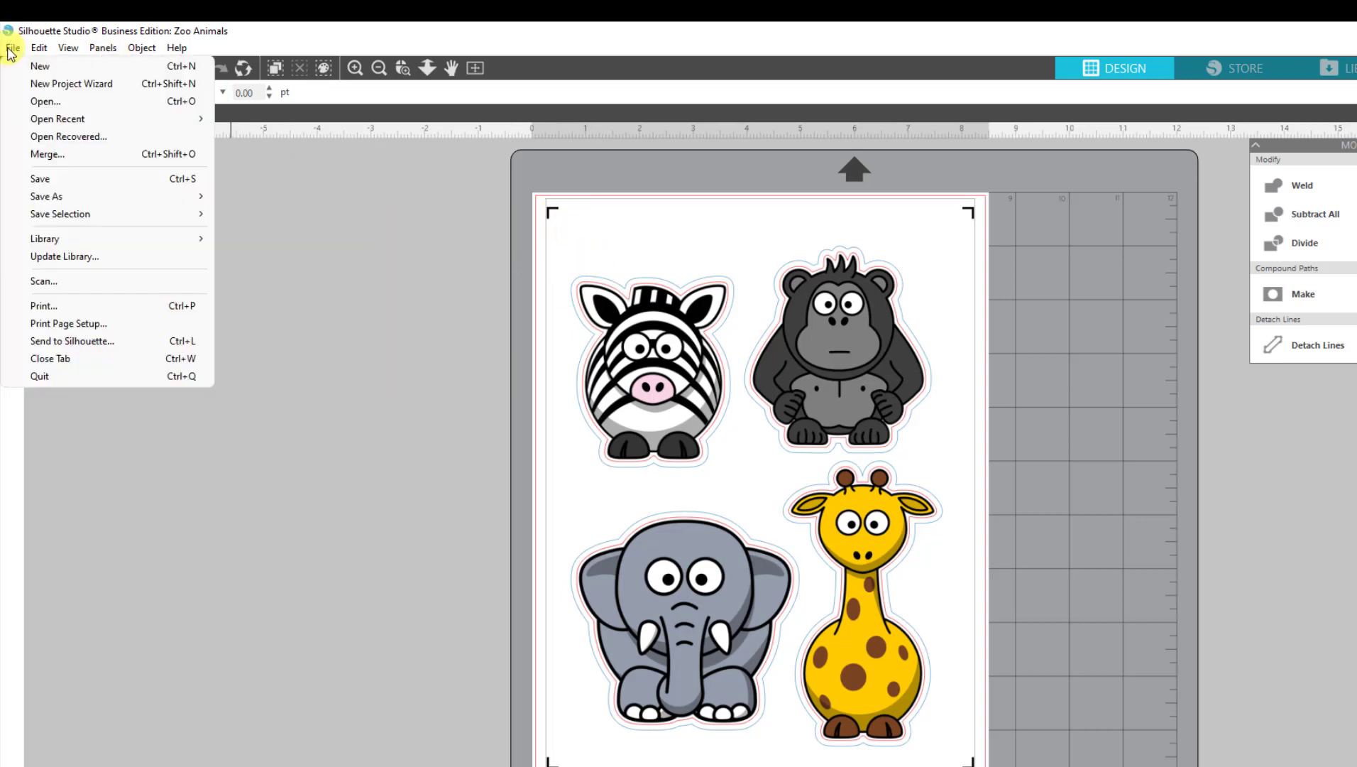
left_click(44, 306)
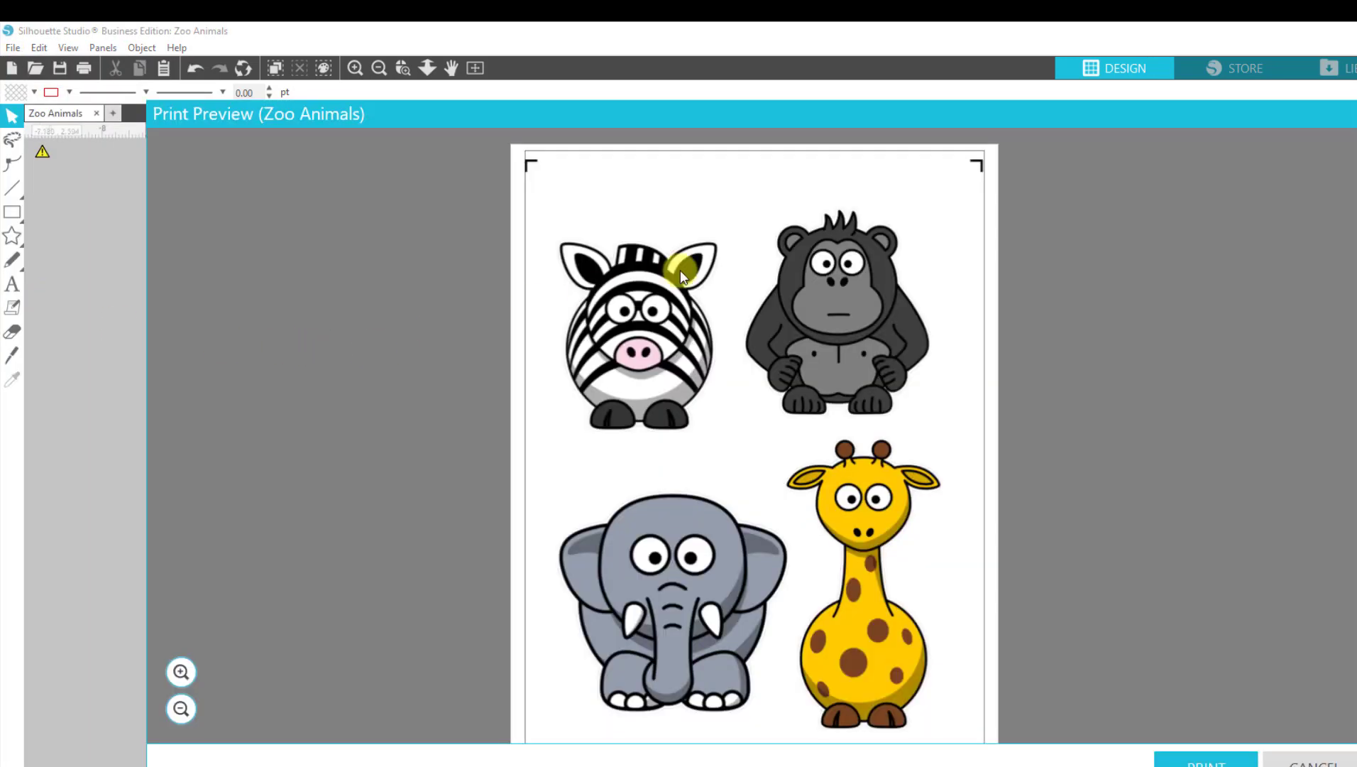
scroll(1000, 206, "down", 1)
scroll(717, 551, "up", 1)
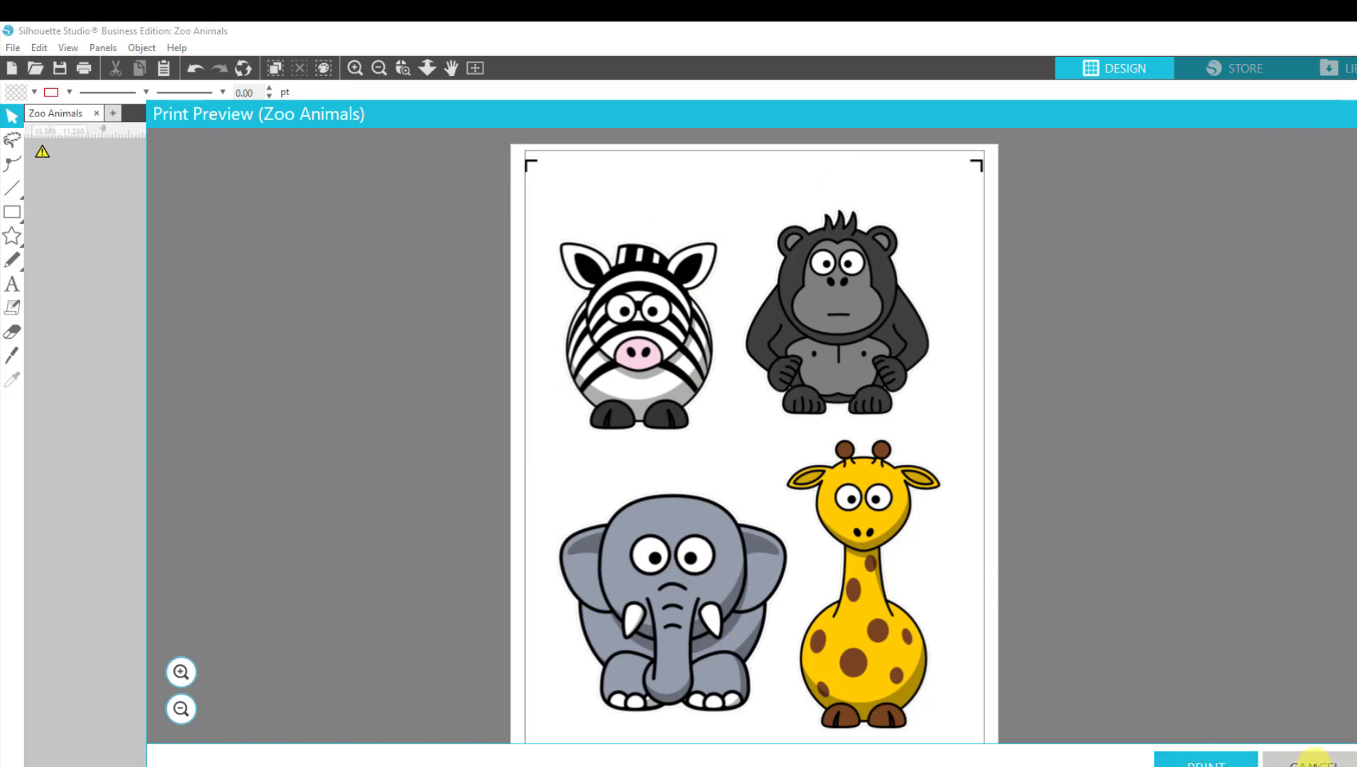
left_click(1309, 758)
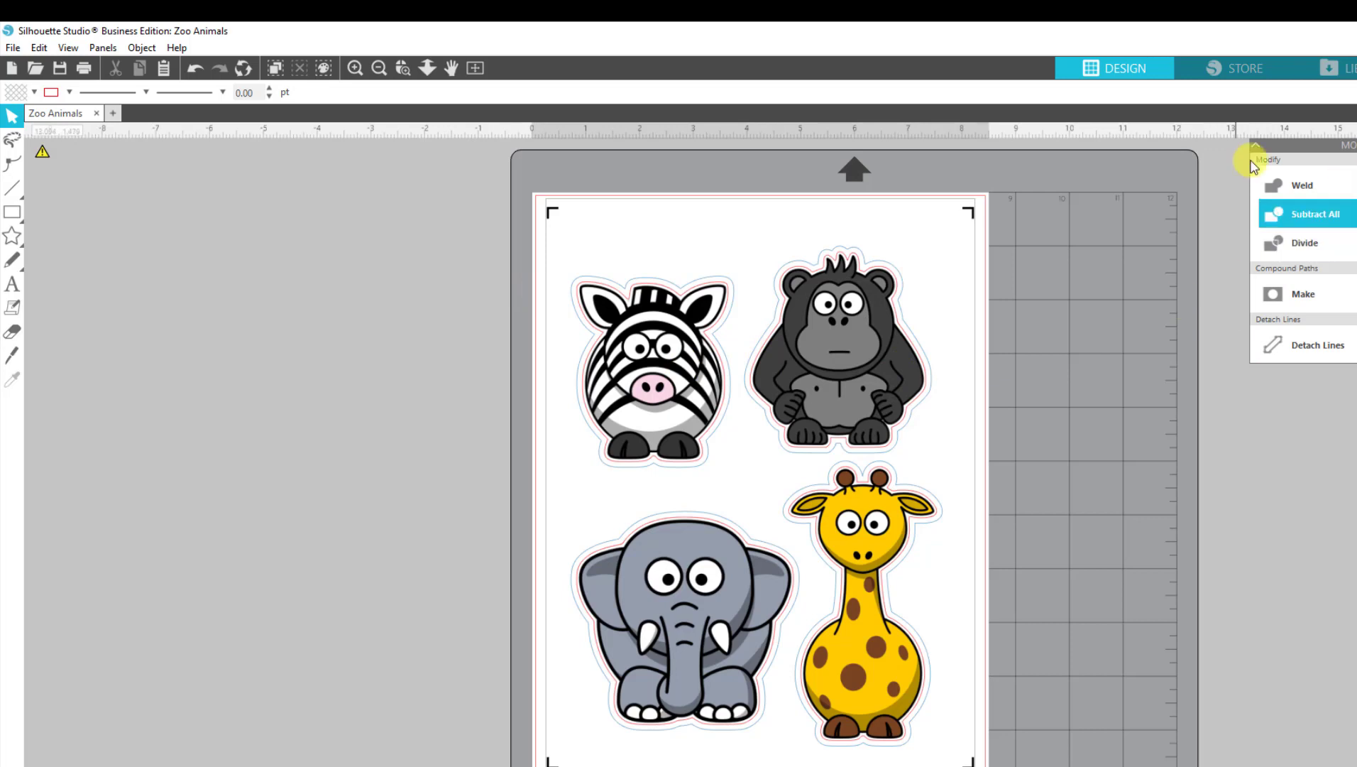
Step: Select all red lines, RGB (255,0,0), by line color and group them
left_click(39, 47)
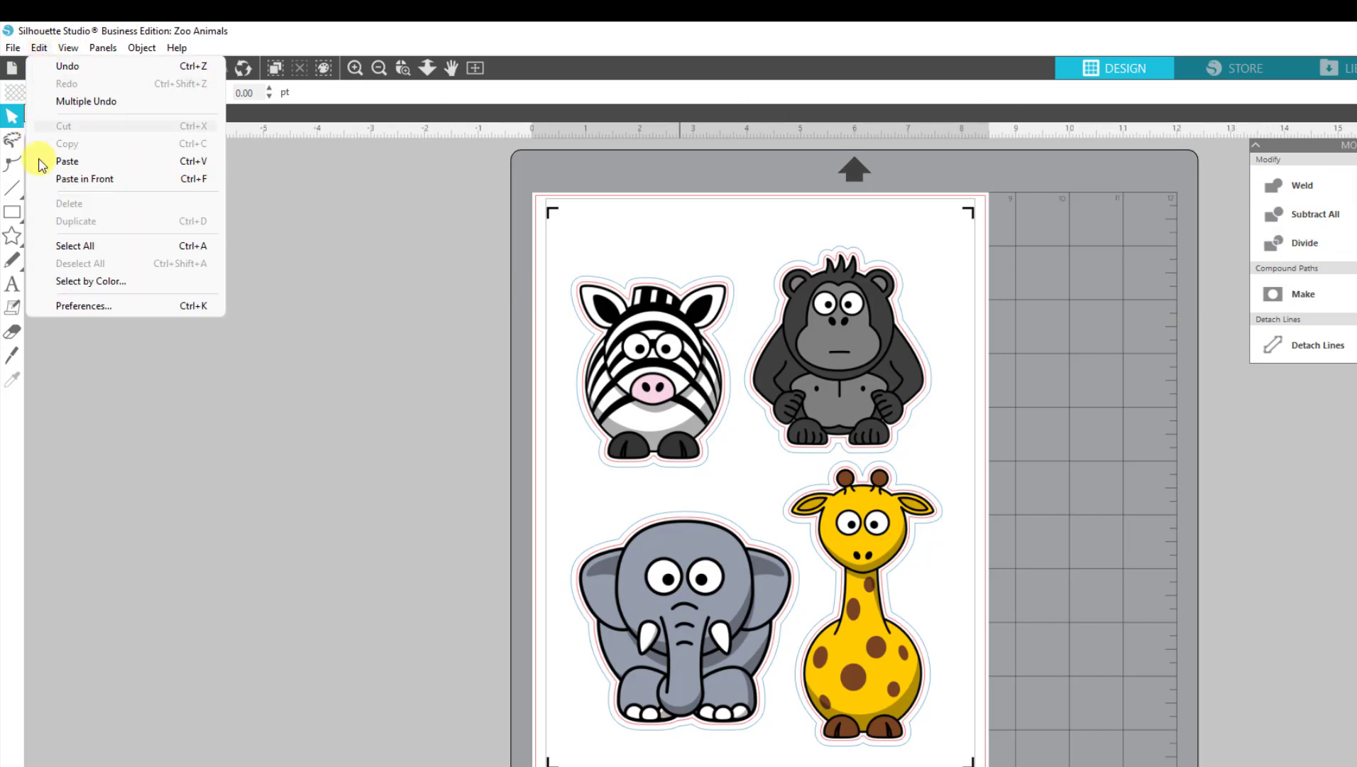
left_click(85, 281)
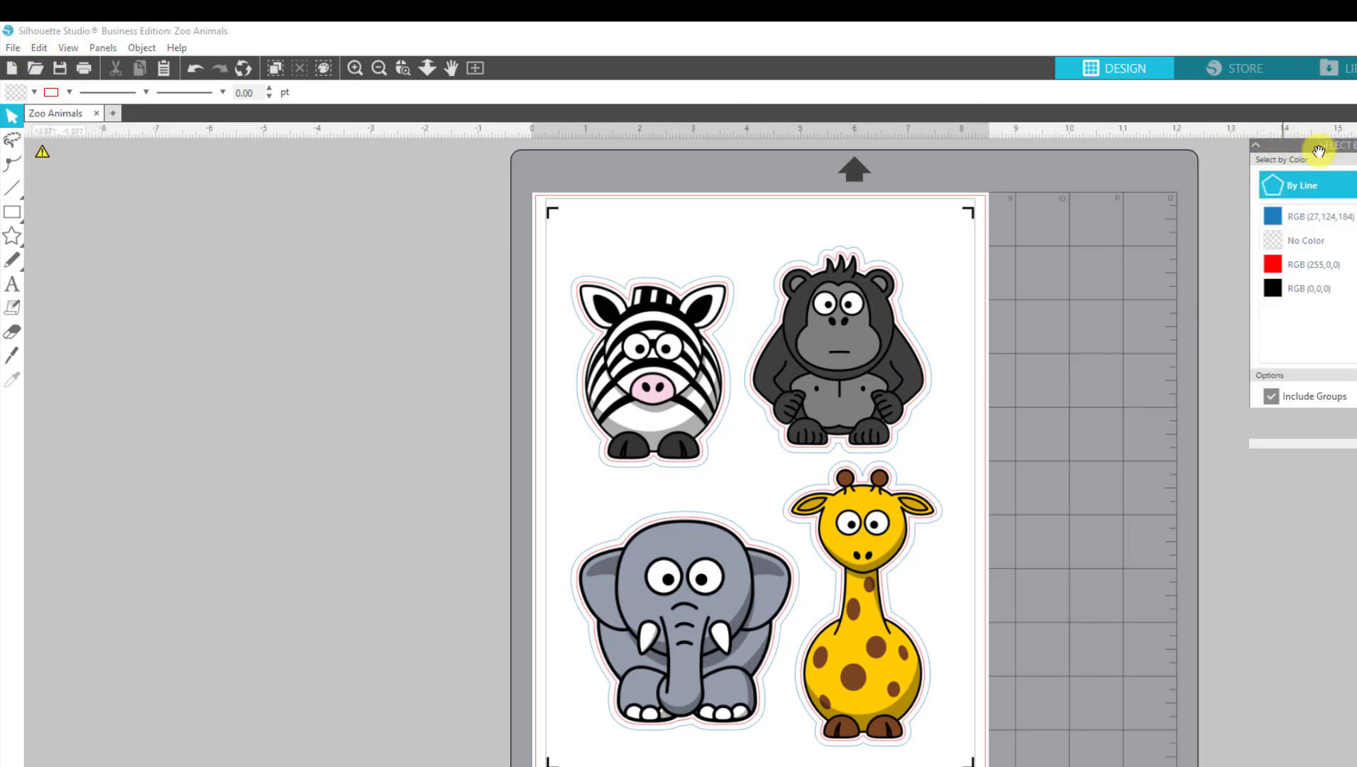
left_click_drag(1319, 152, 1078, 200)
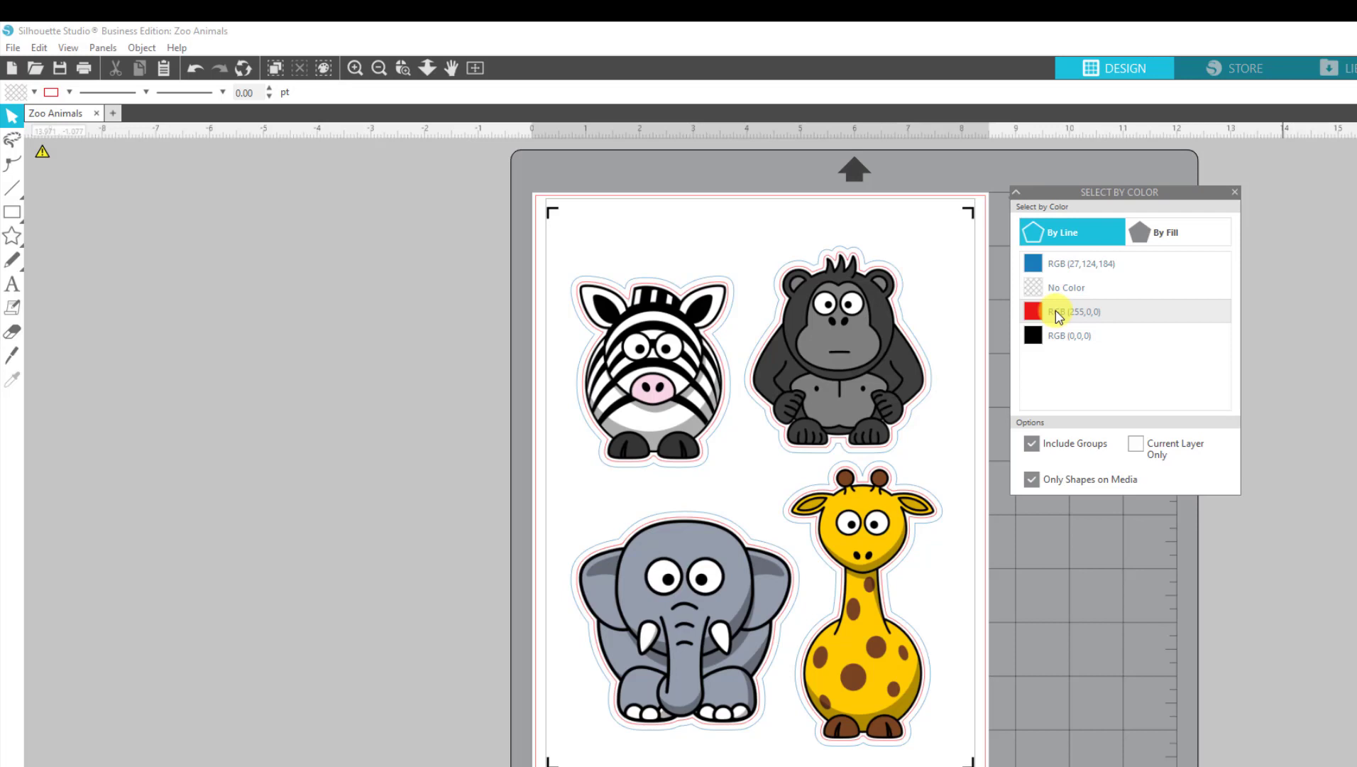
left_click(1058, 316)
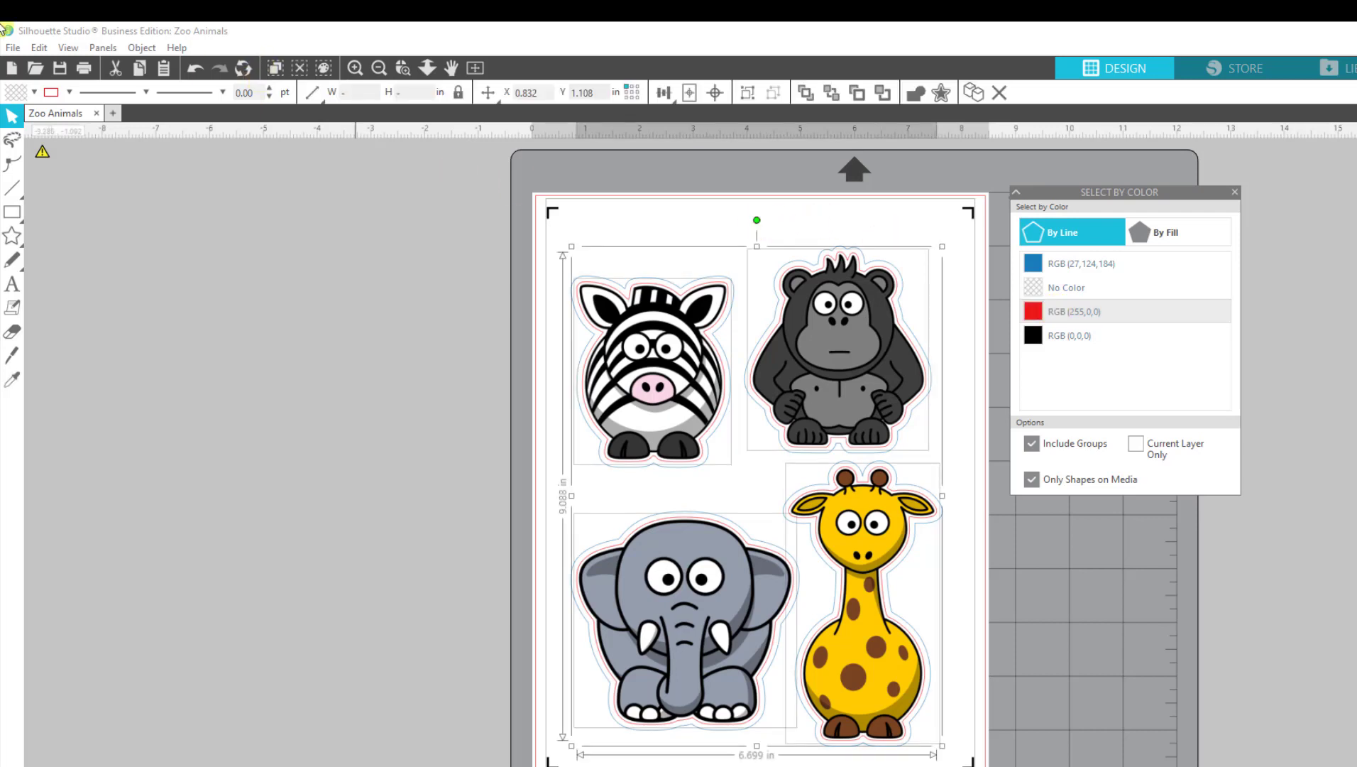
left_click(141, 48)
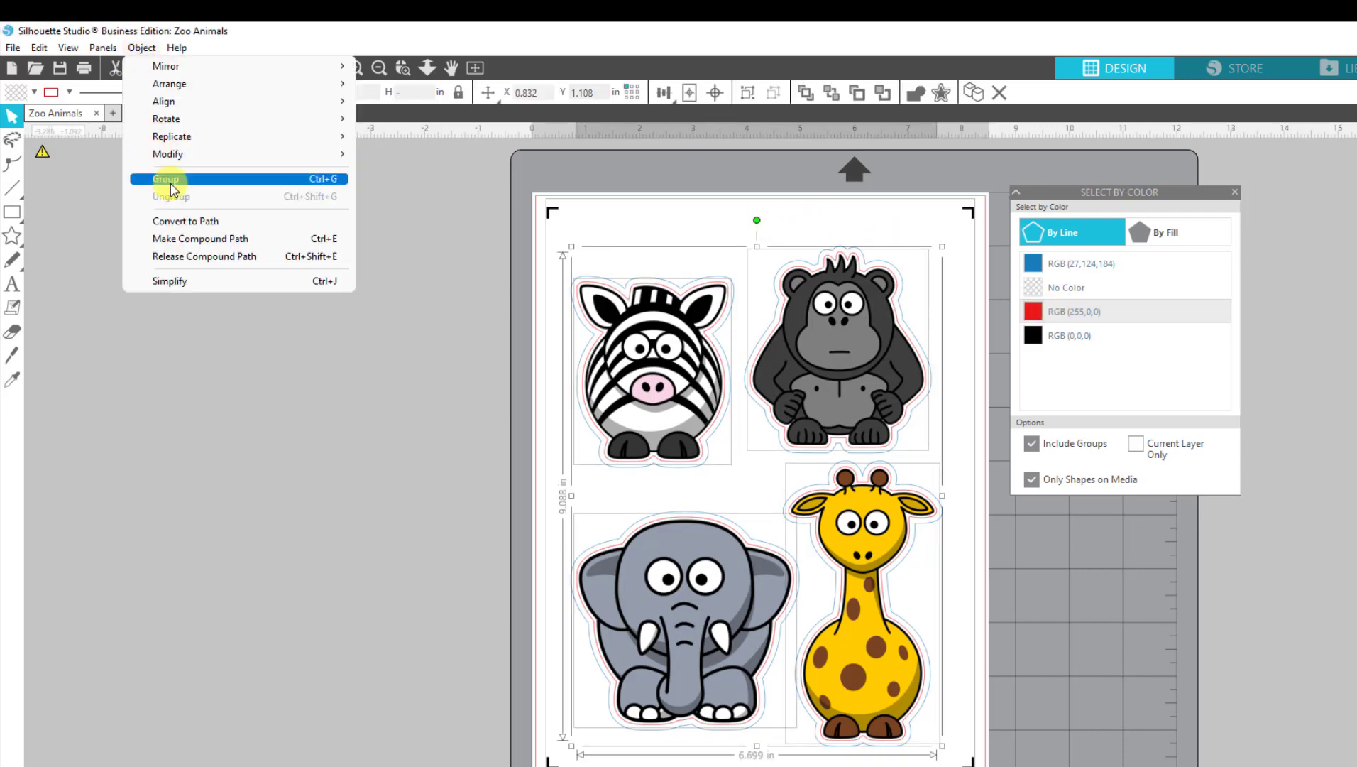
left_click(170, 180)
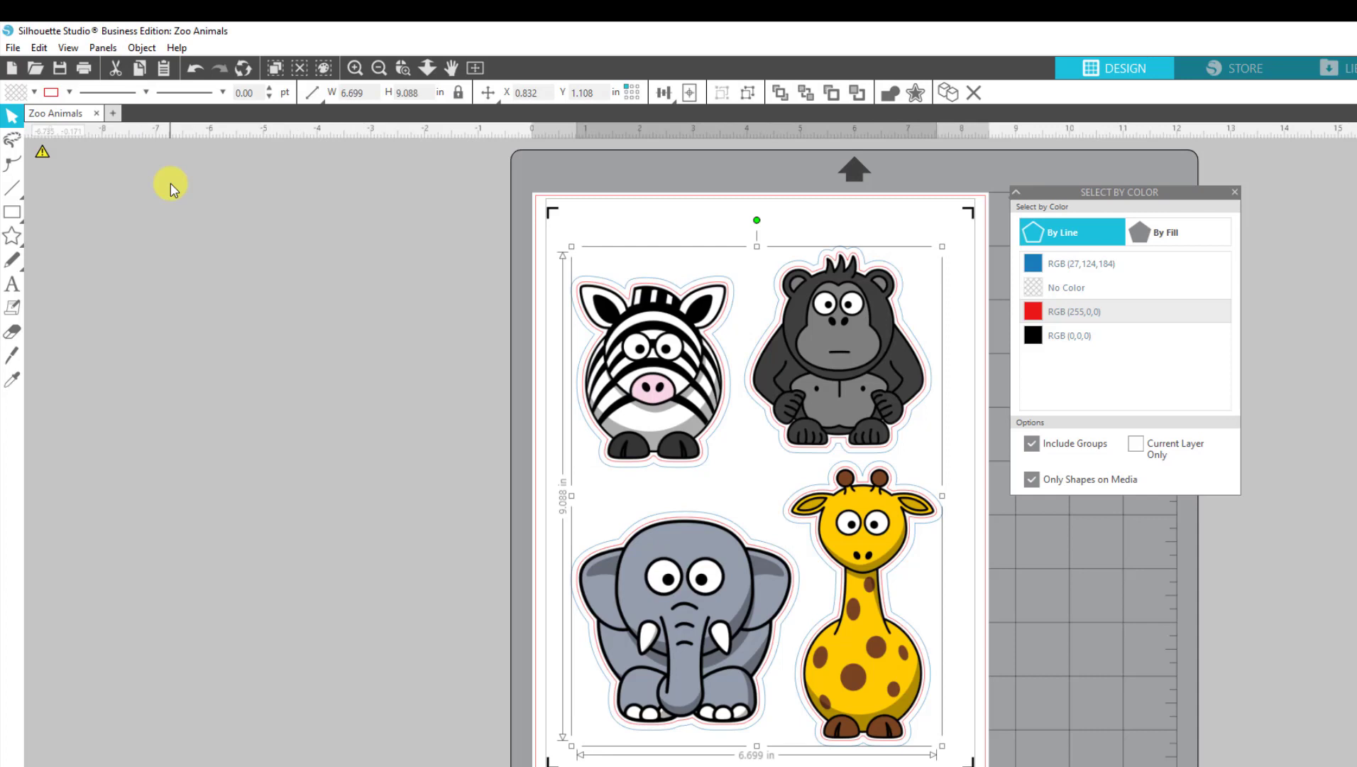
Step: Select all blue lines, RGB (27,124,184), by line color, group them, and clear the selection
left_click(1074, 264)
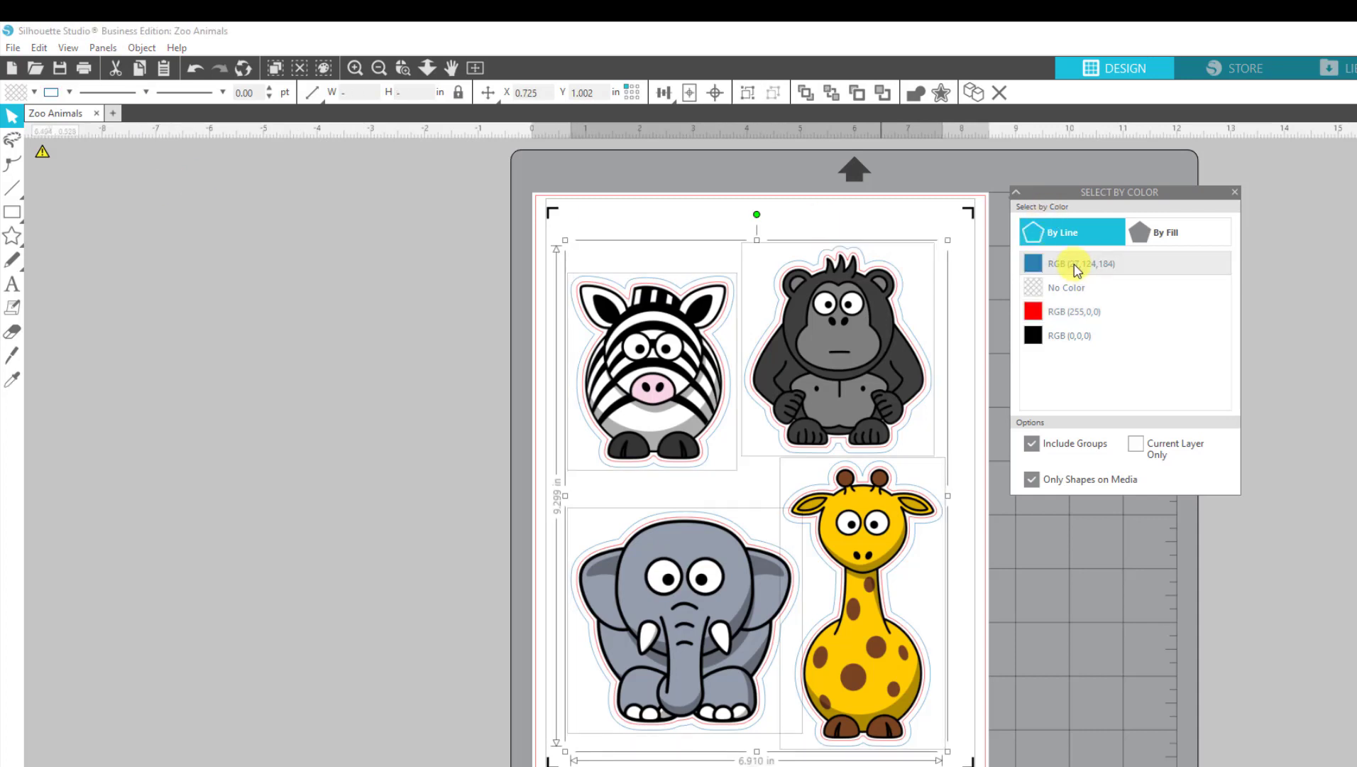
left_click(141, 47)
left_click(170, 181)
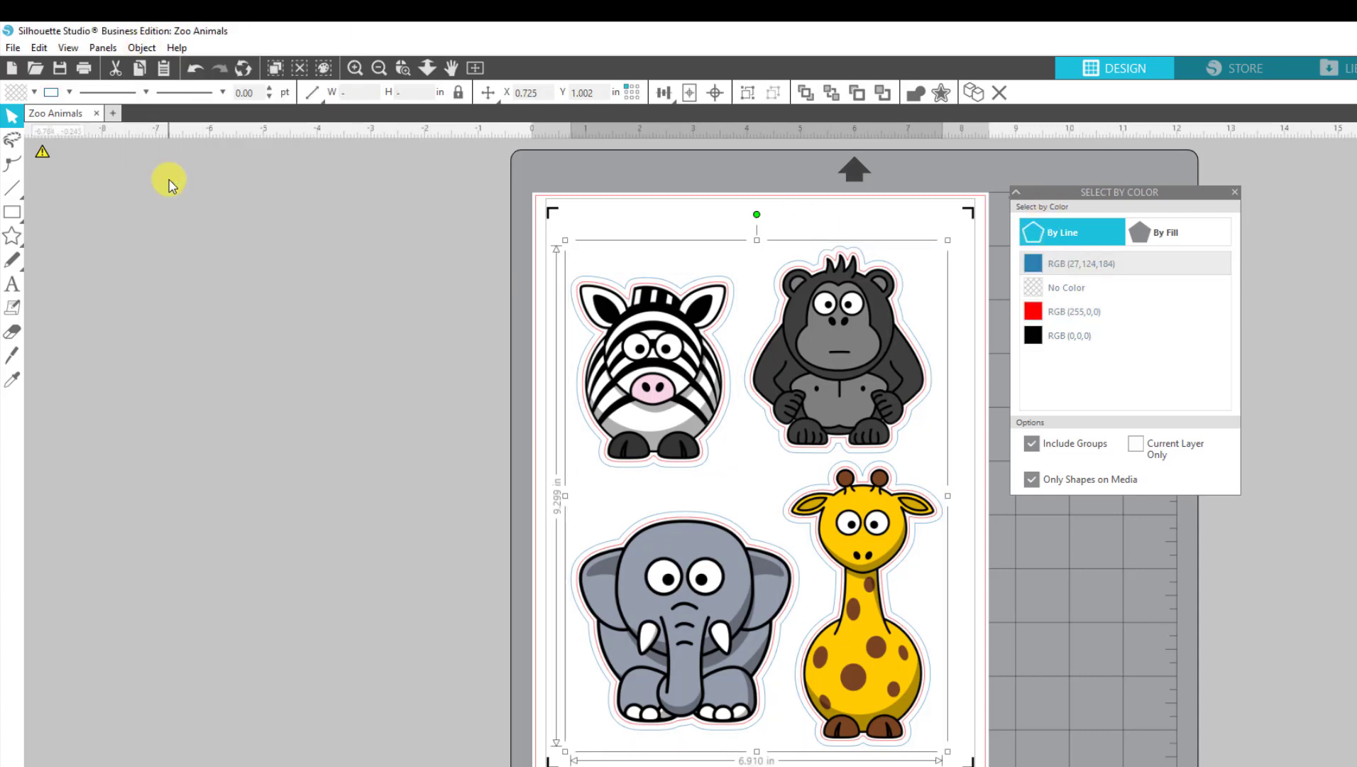
left_click(286, 232)
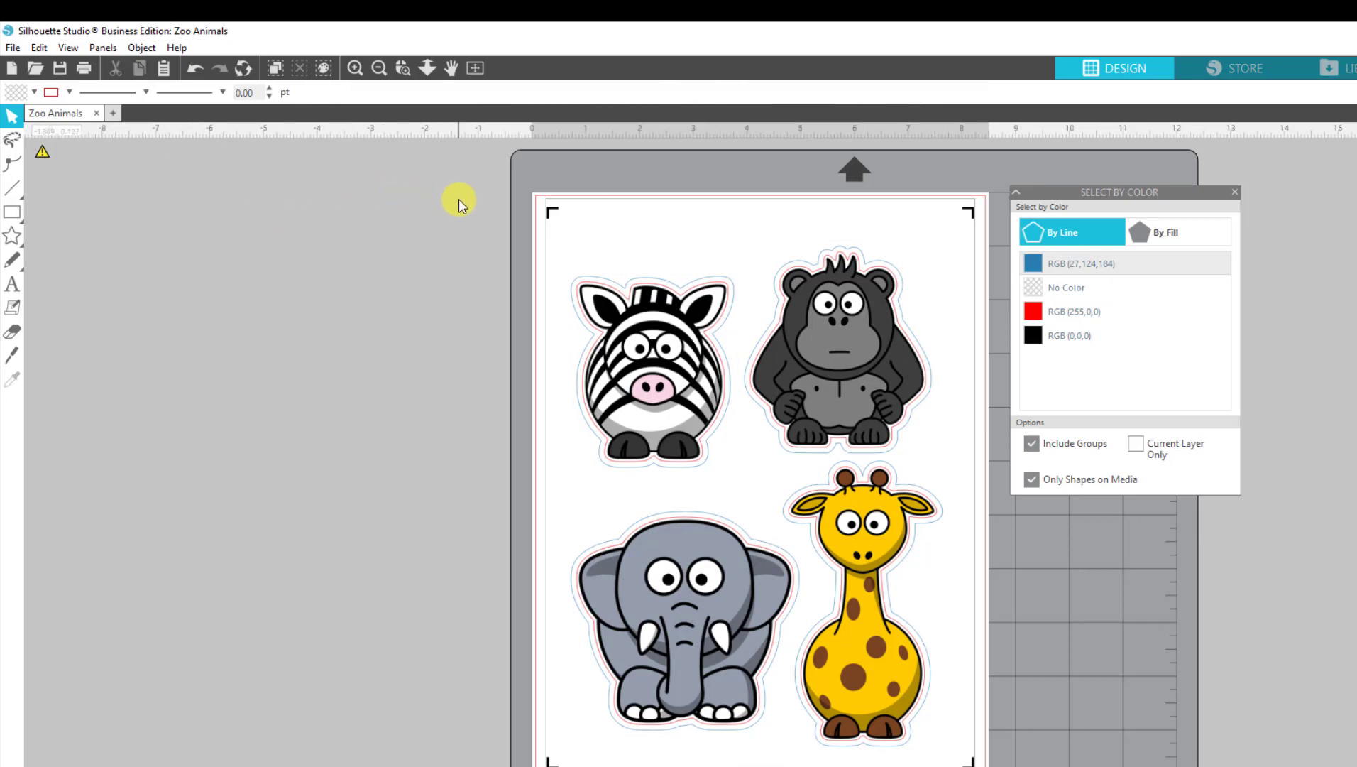
Step: Select the blue, red and black lines together by line color
left_click(1097, 337)
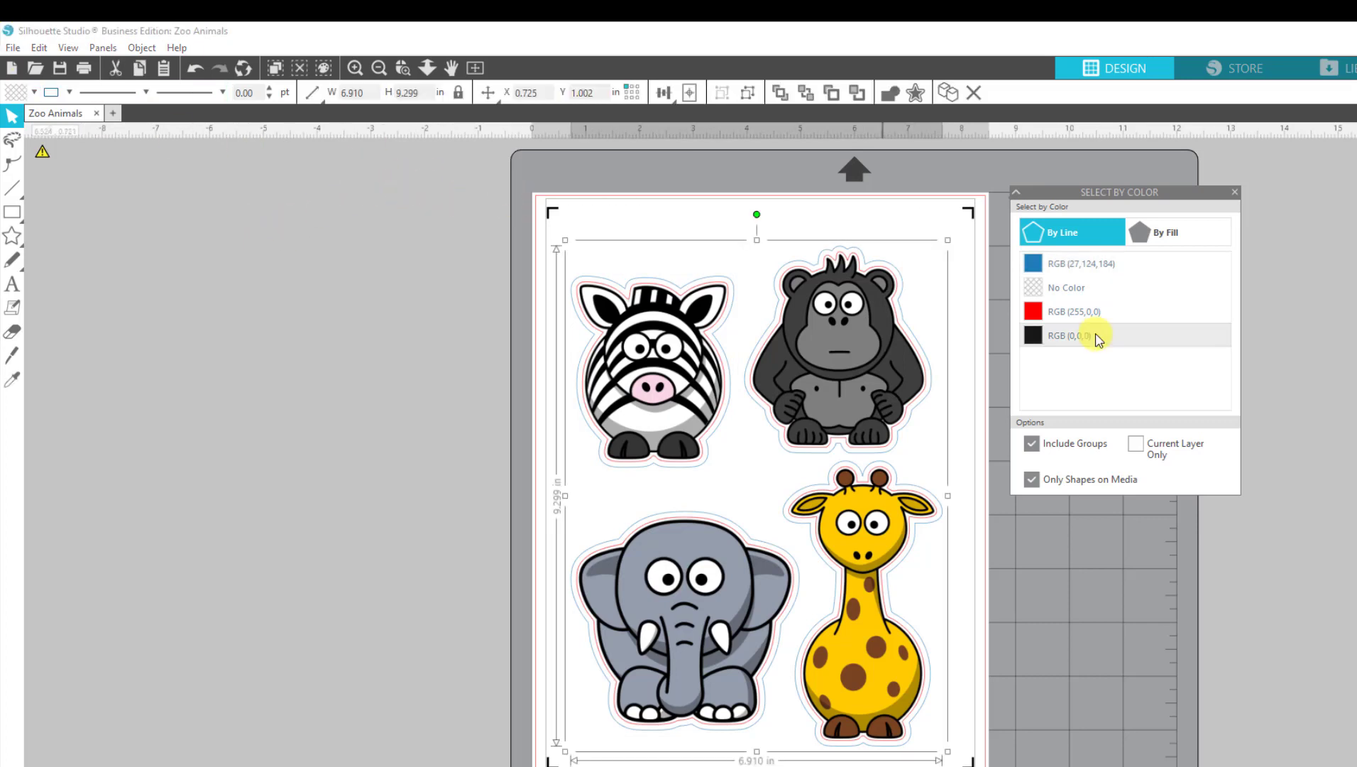
left_click(1078, 311, "shift")
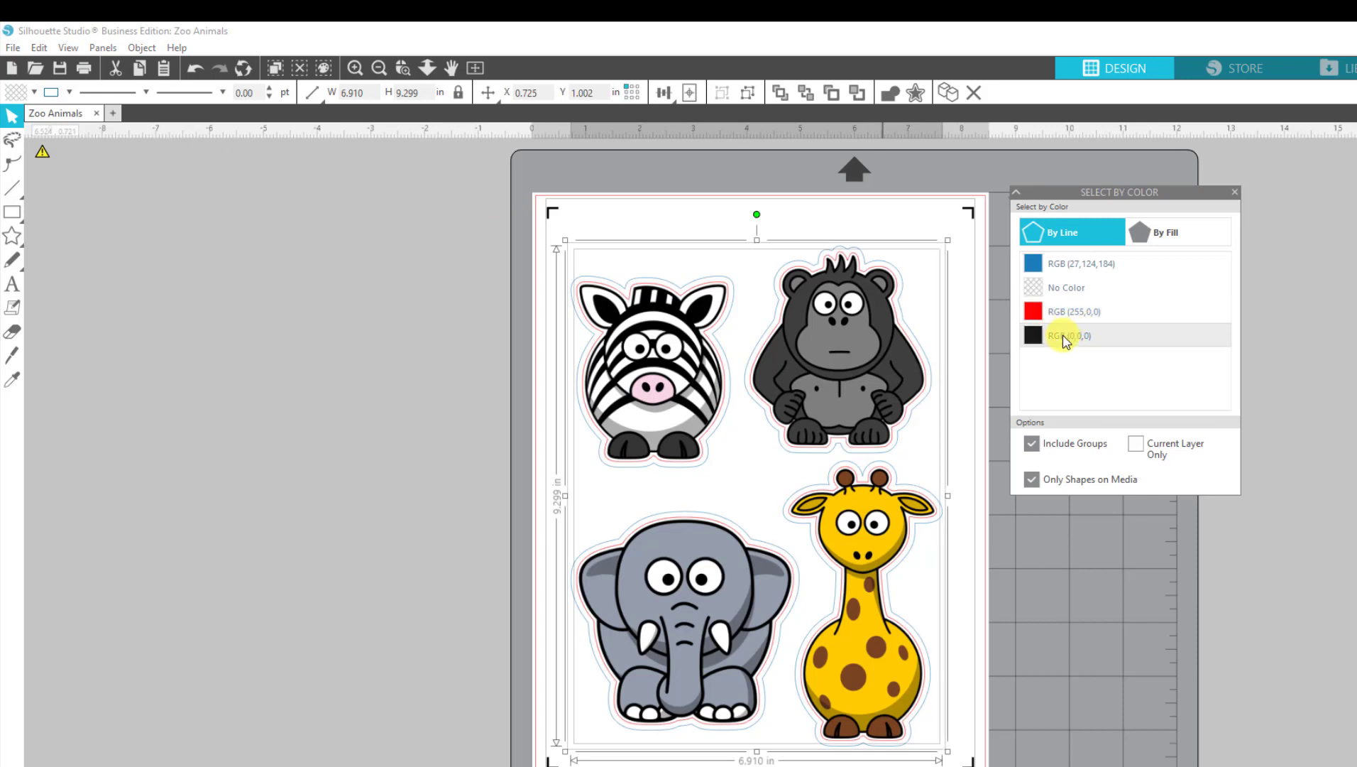
left_click(1062, 341, "shift")
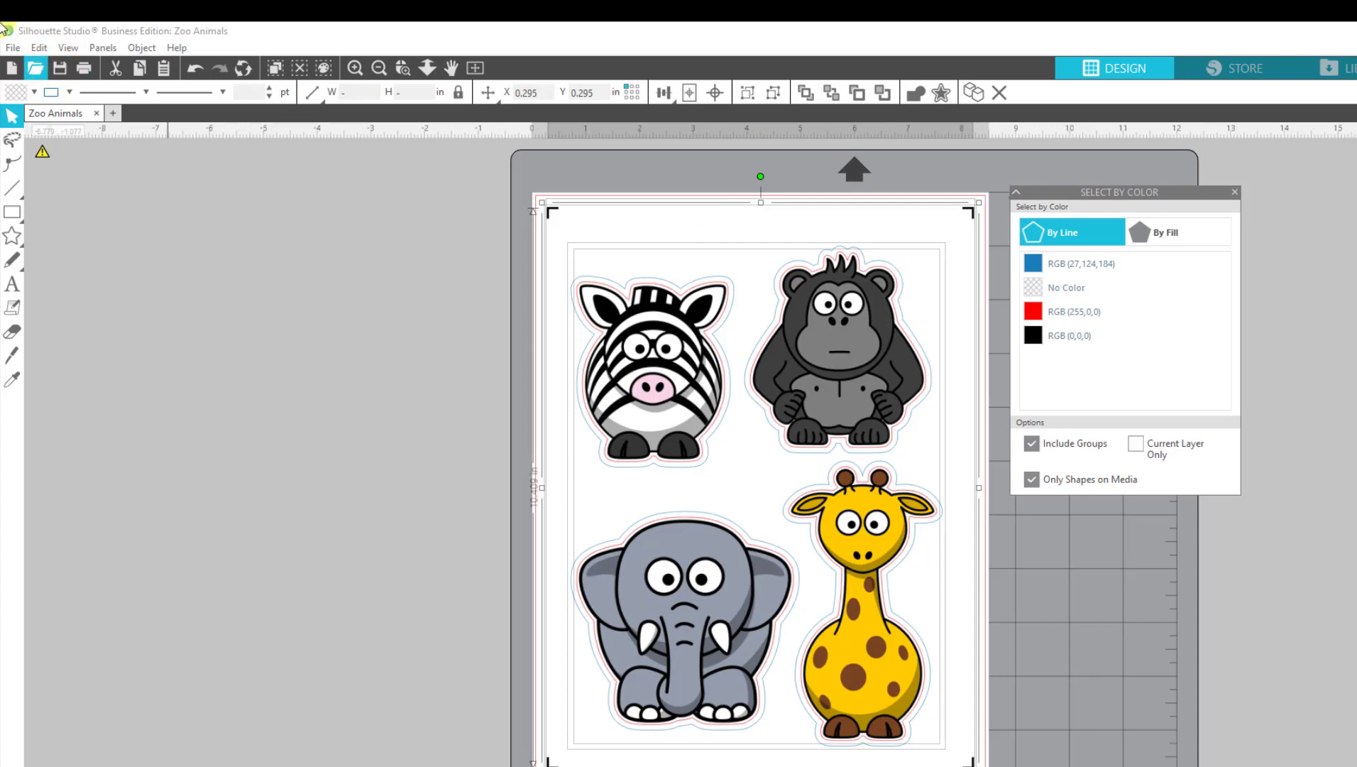
Step: Save the selected lines to the hard drive as an SVG file named Zoo Animals.svg
left_click(13, 49)
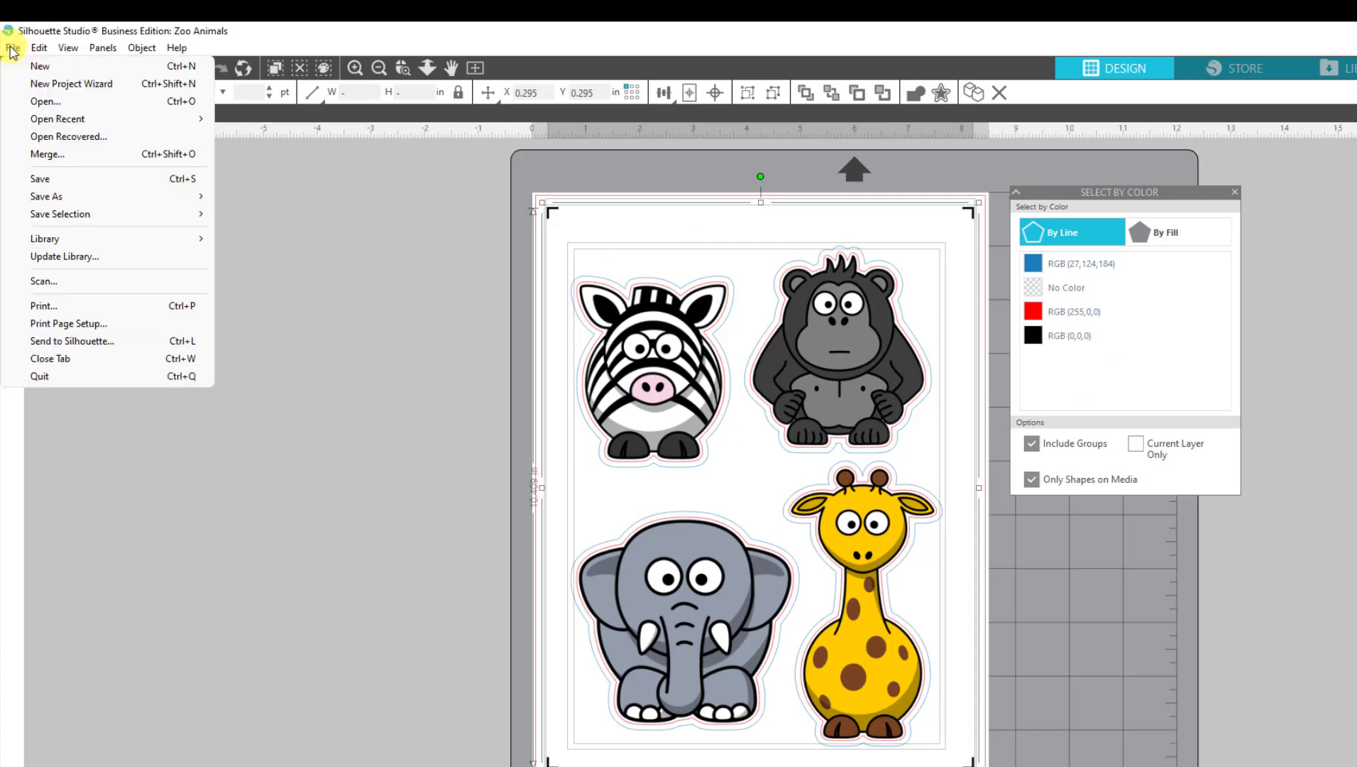
mouse_move(48, 217)
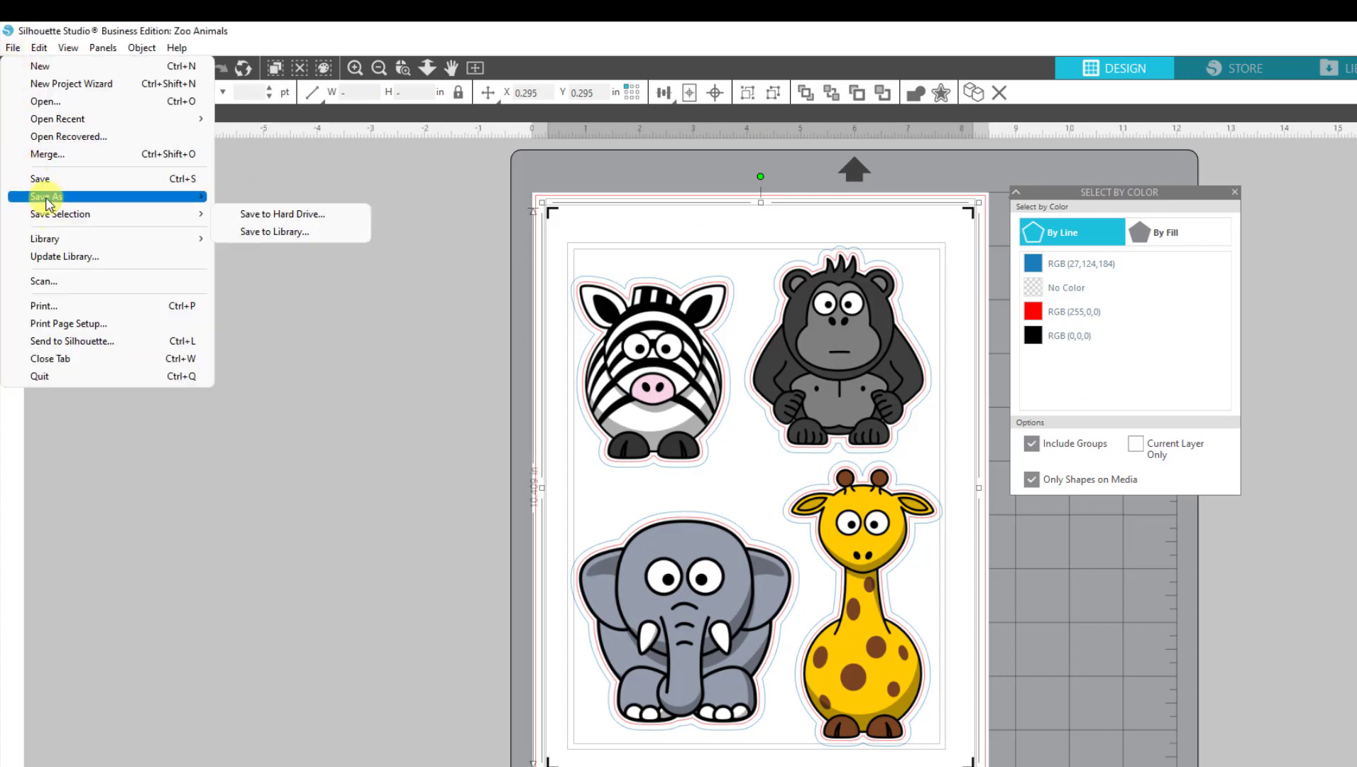
left_click(302, 215)
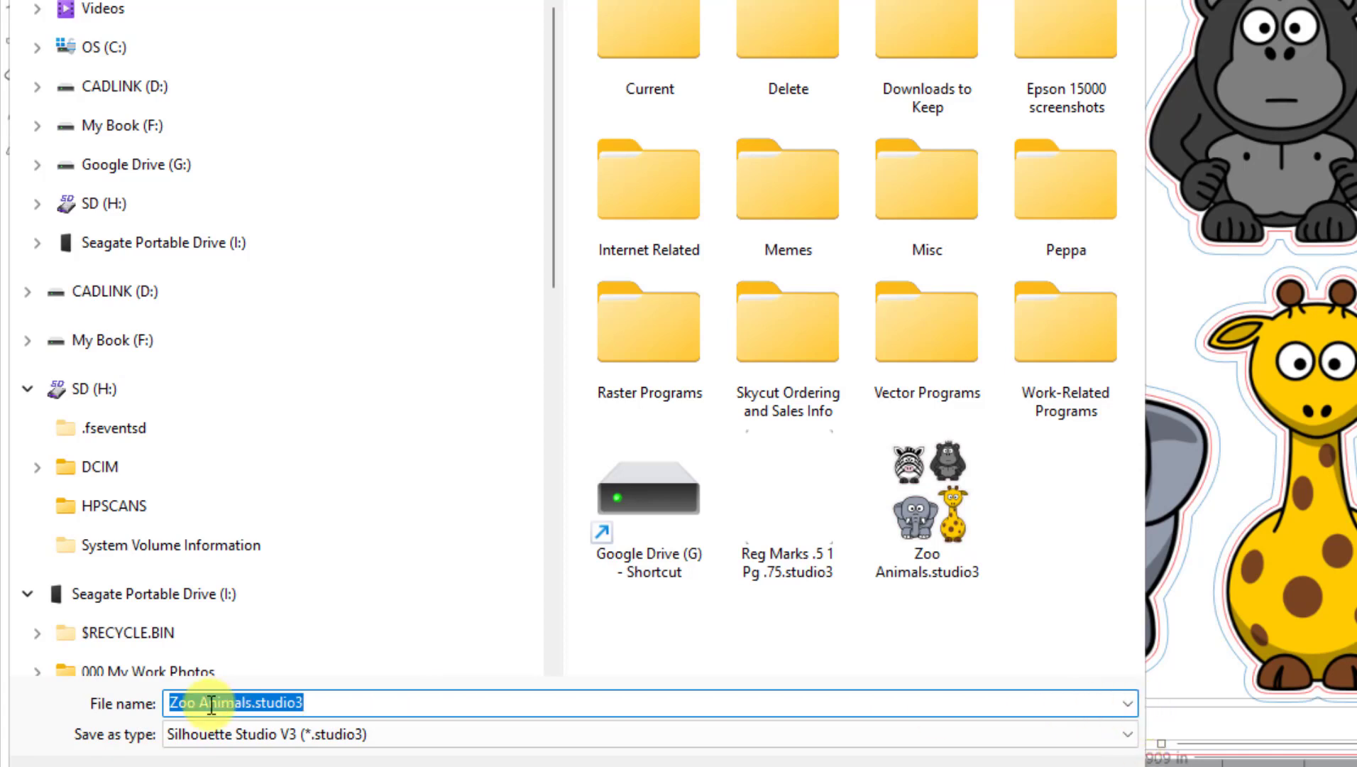
left_click(1127, 737)
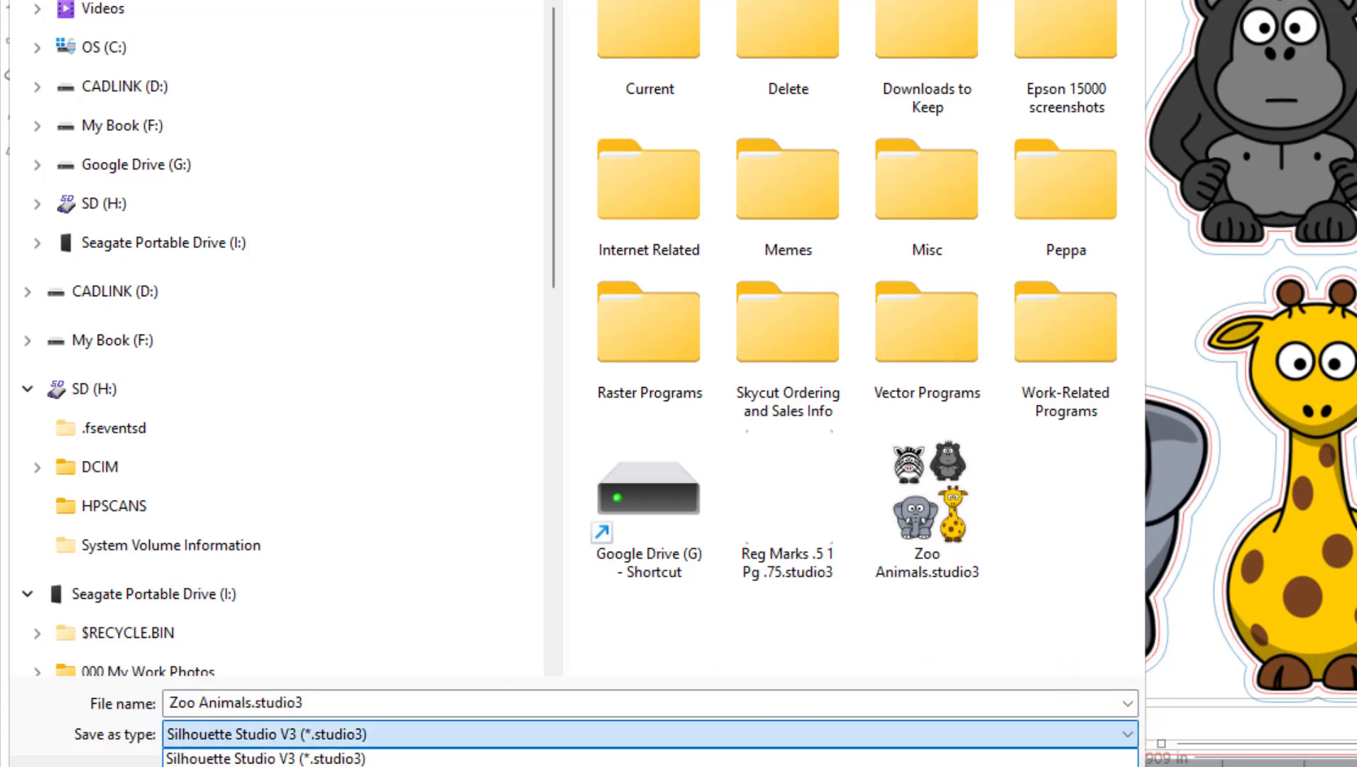
left_click(278, 766)
left_click(287, 702)
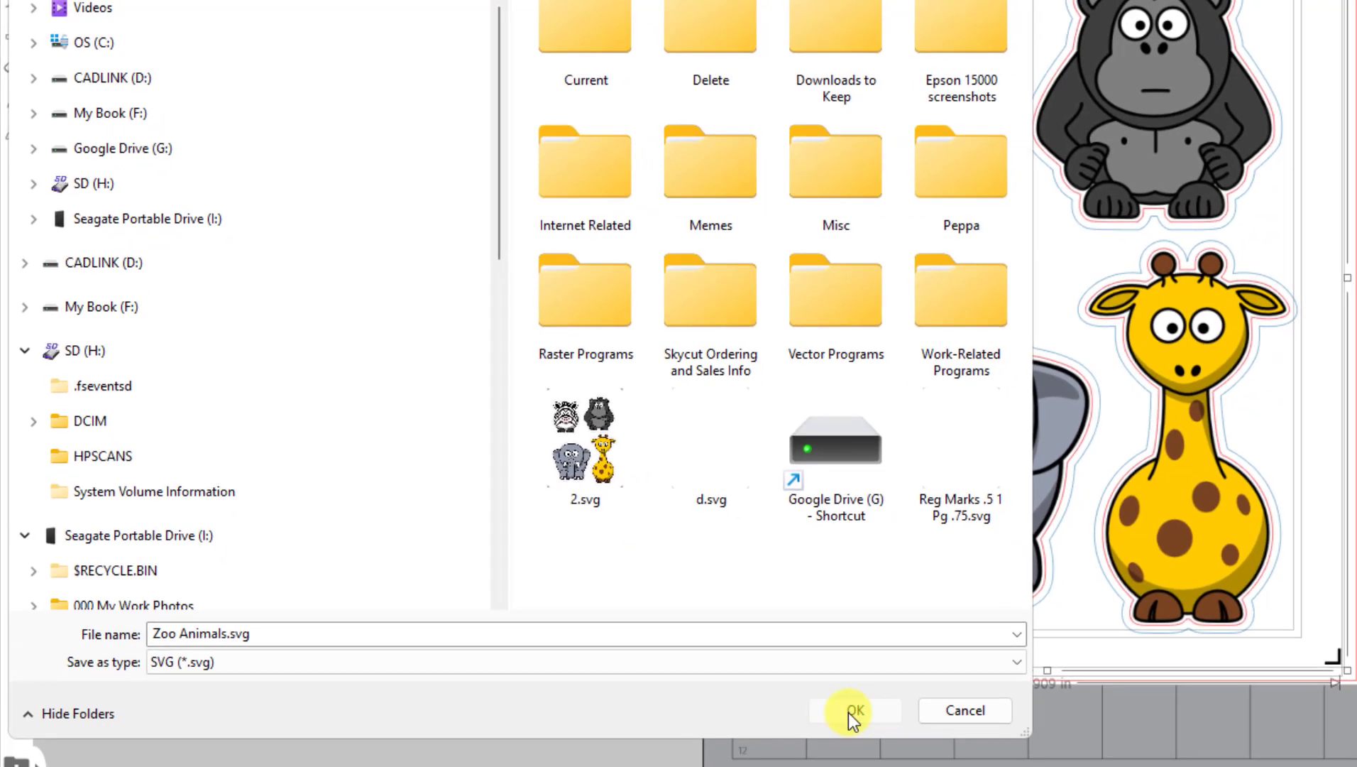
left_click(951, 766)
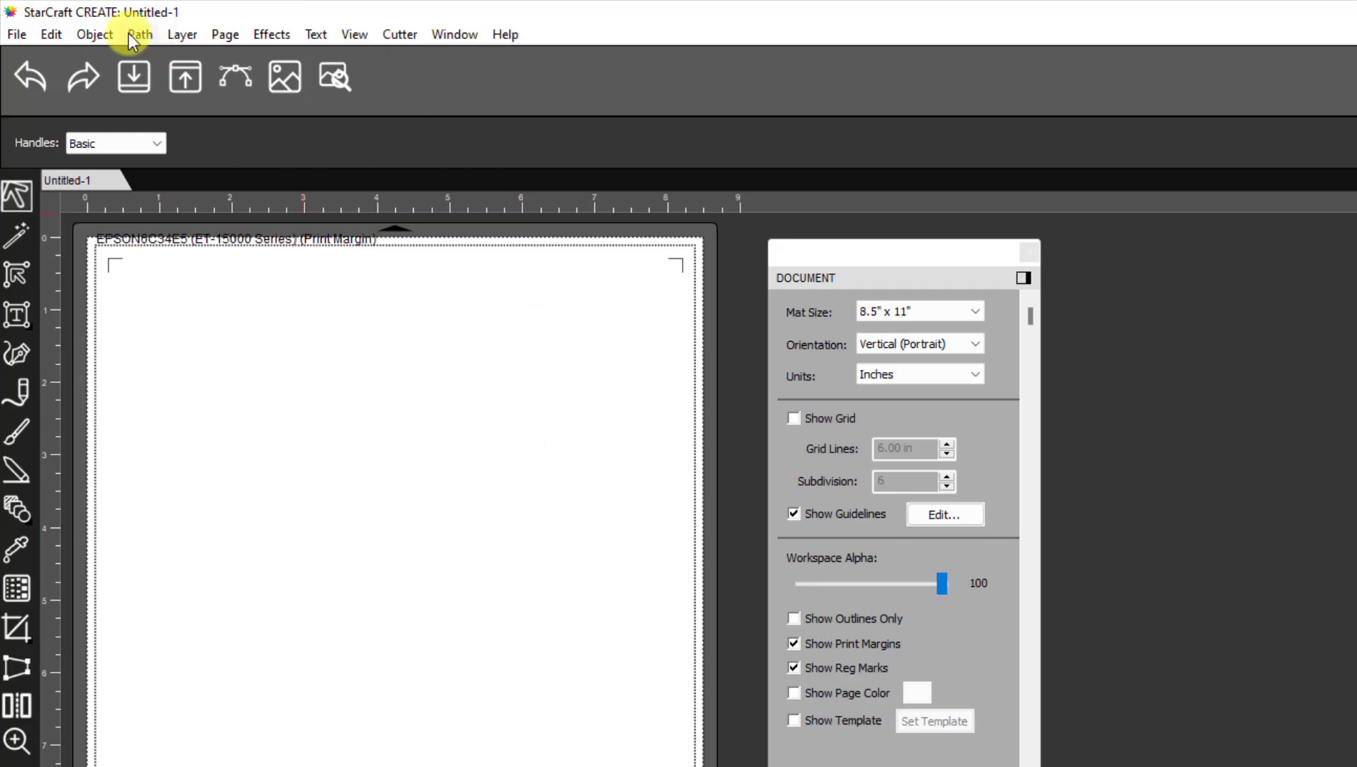
Step: Switch to StarCraft CREATE and check in the preferences that the SVG DPI is set to 72 (Adobe Illustrator)
left_click(64, 36)
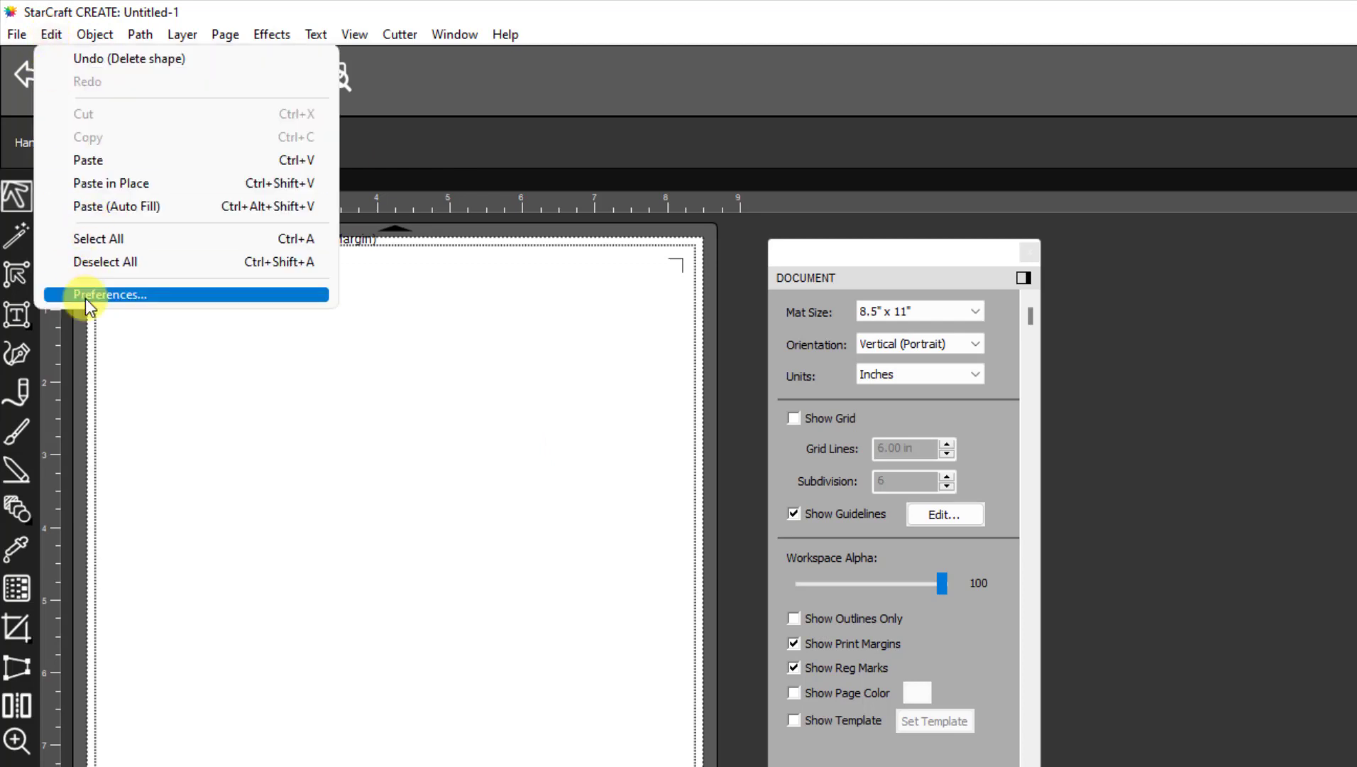
left_click(85, 297)
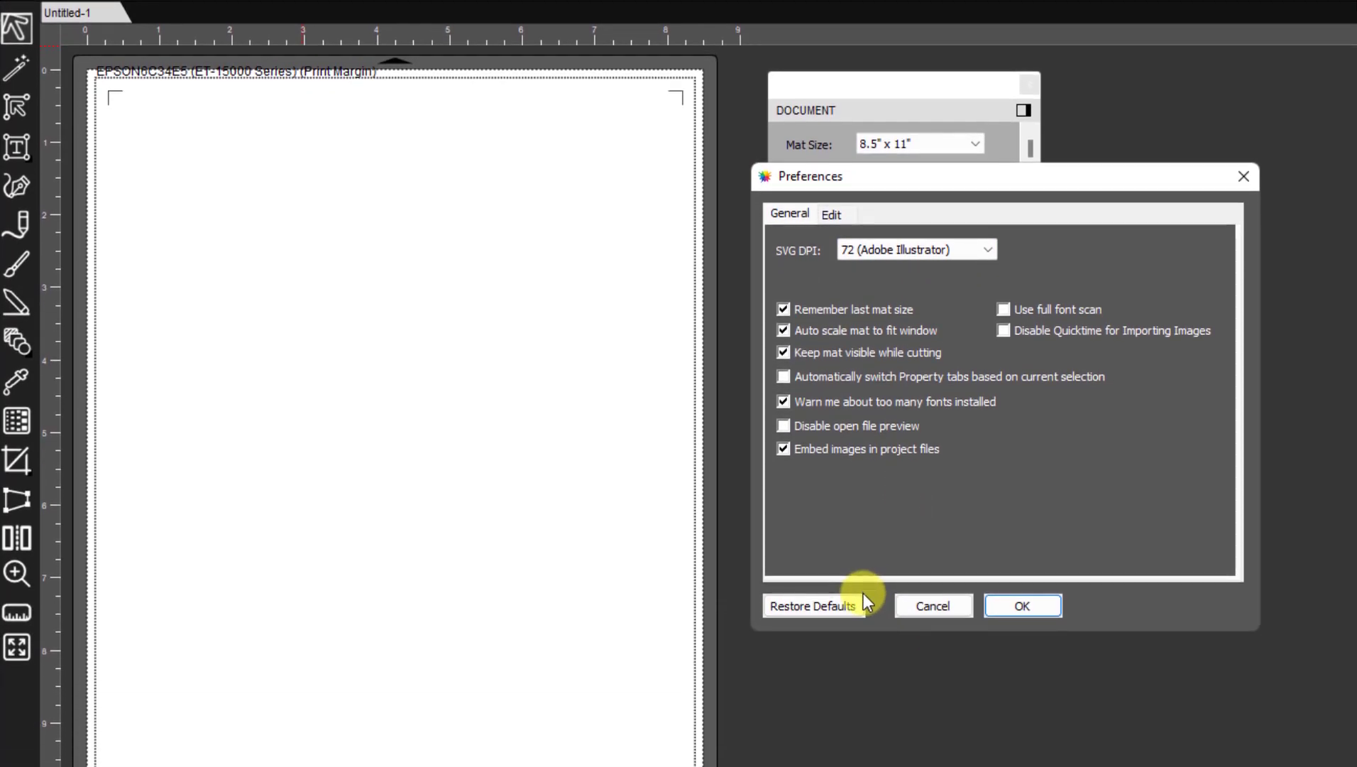
left_click(1016, 607)
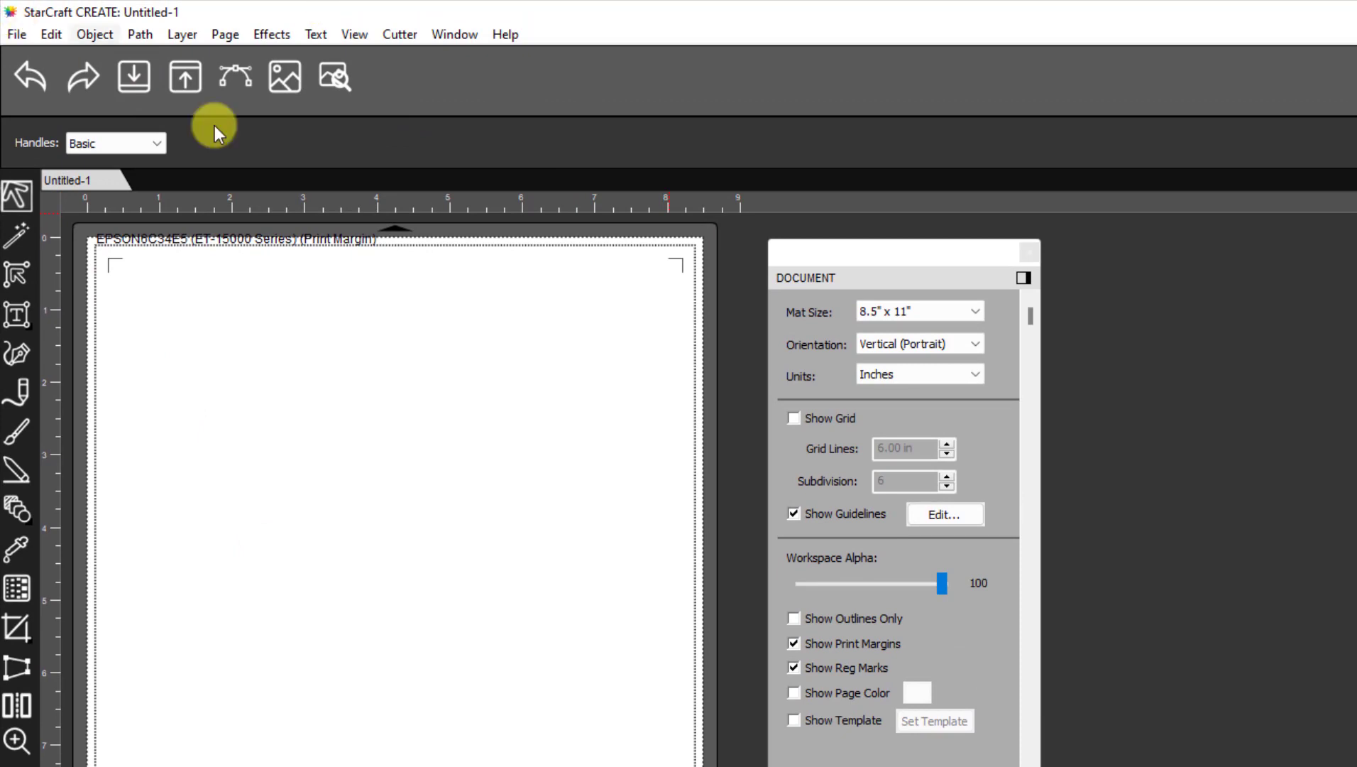
Step: Import Zoo Animals.svg from the Desktop into the untitled document
left_click(133, 75)
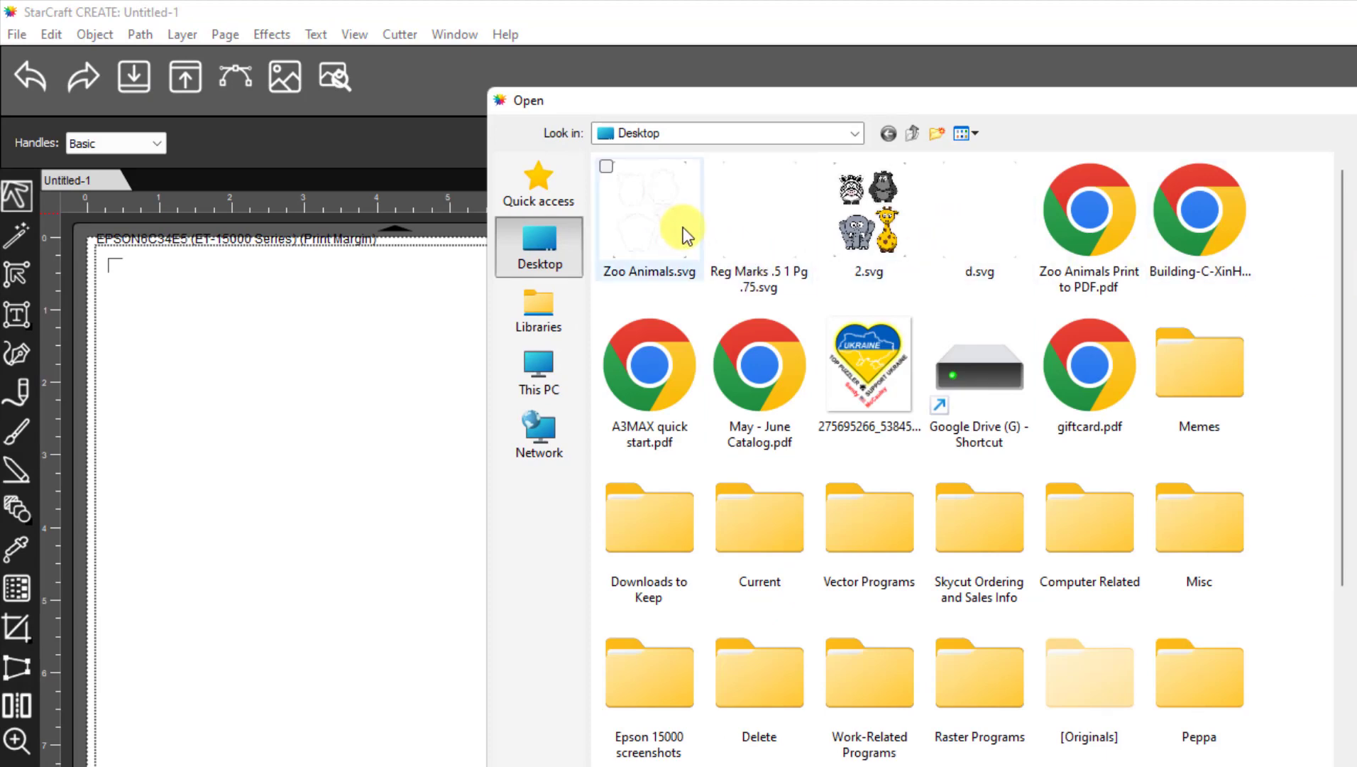
left_click(659, 207)
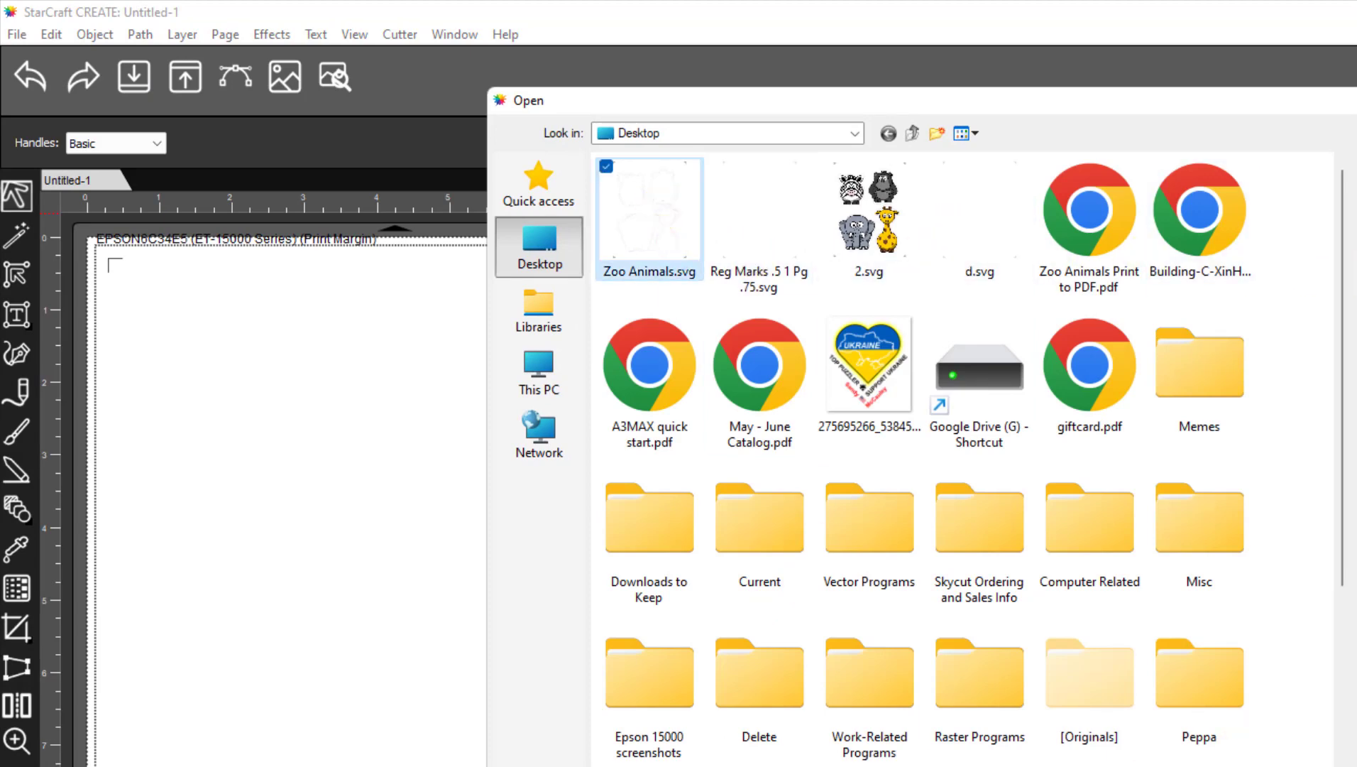
key("Return")
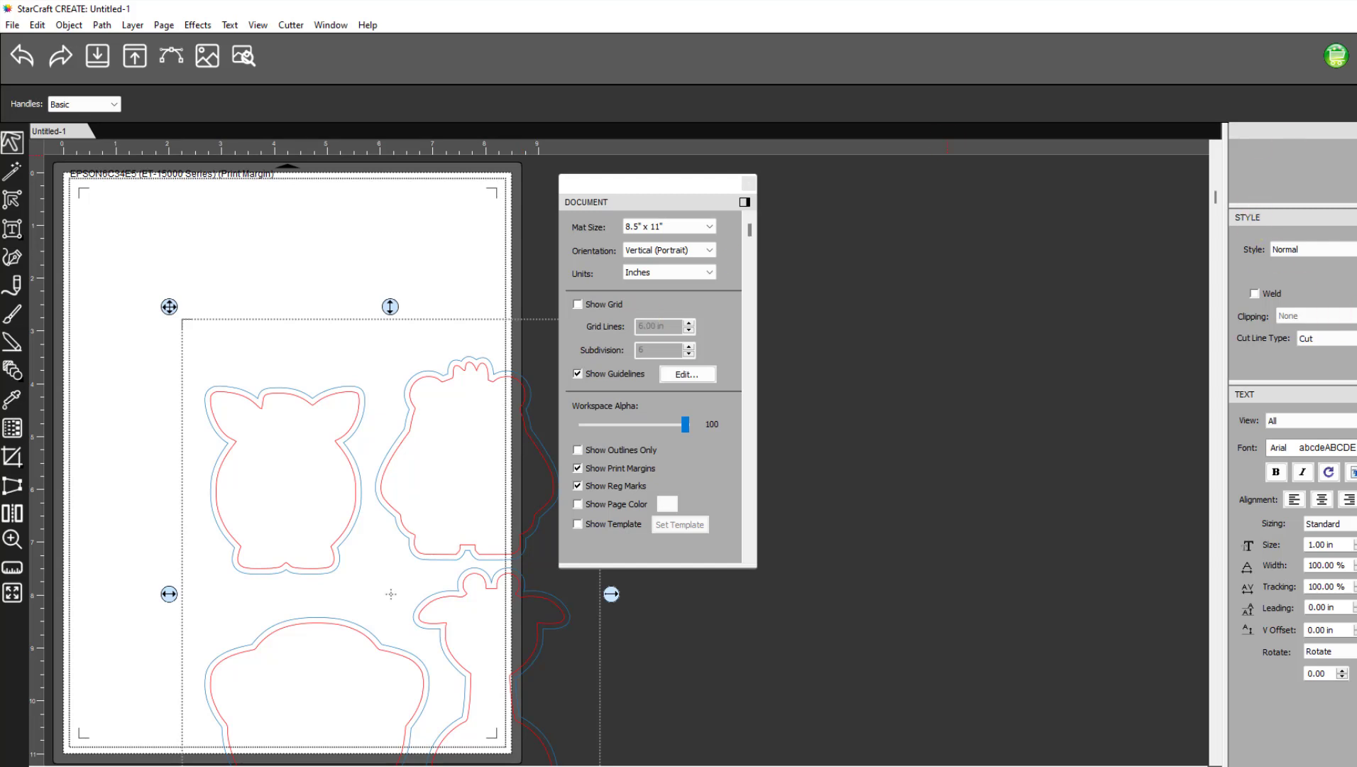
Step: Center the imported outlines horizontally and vertically on the page
left_click(1355, 55)
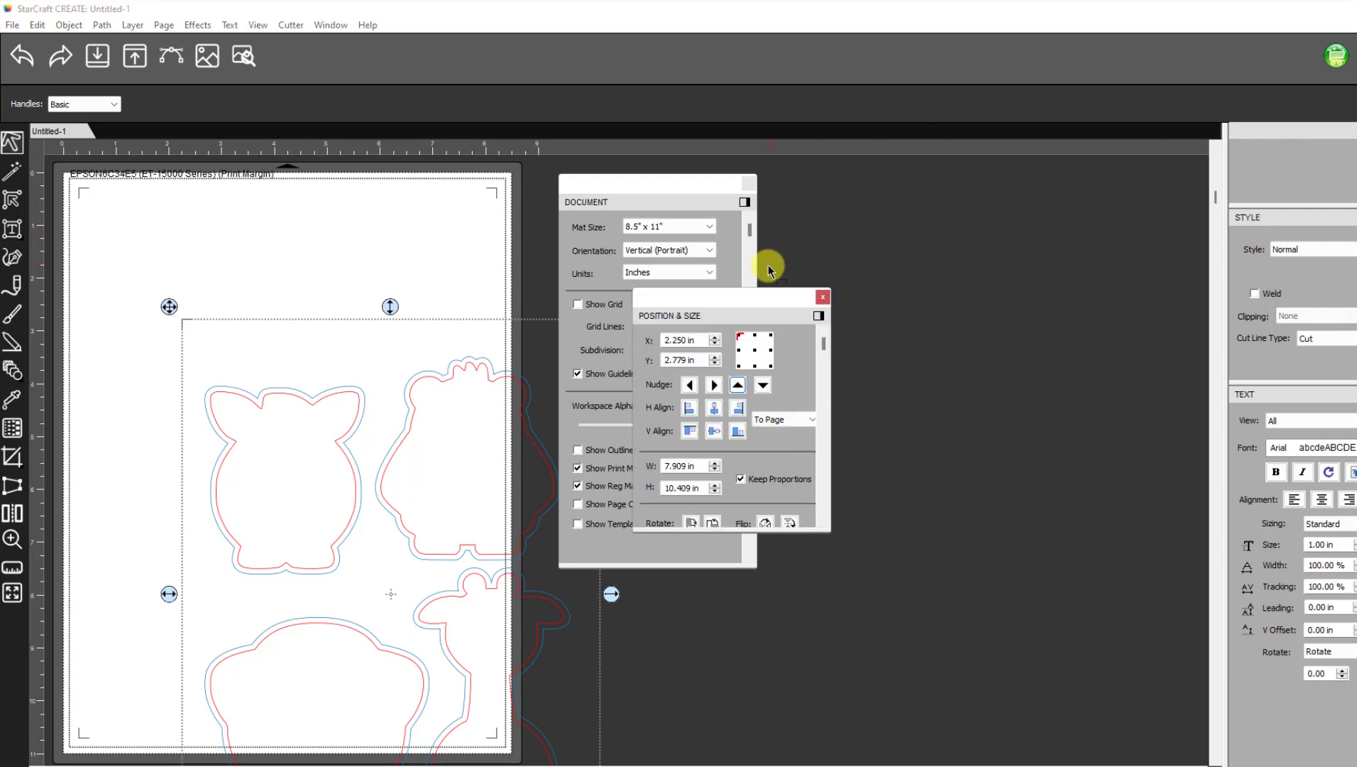
left_click_drag(743, 305, 708, 191)
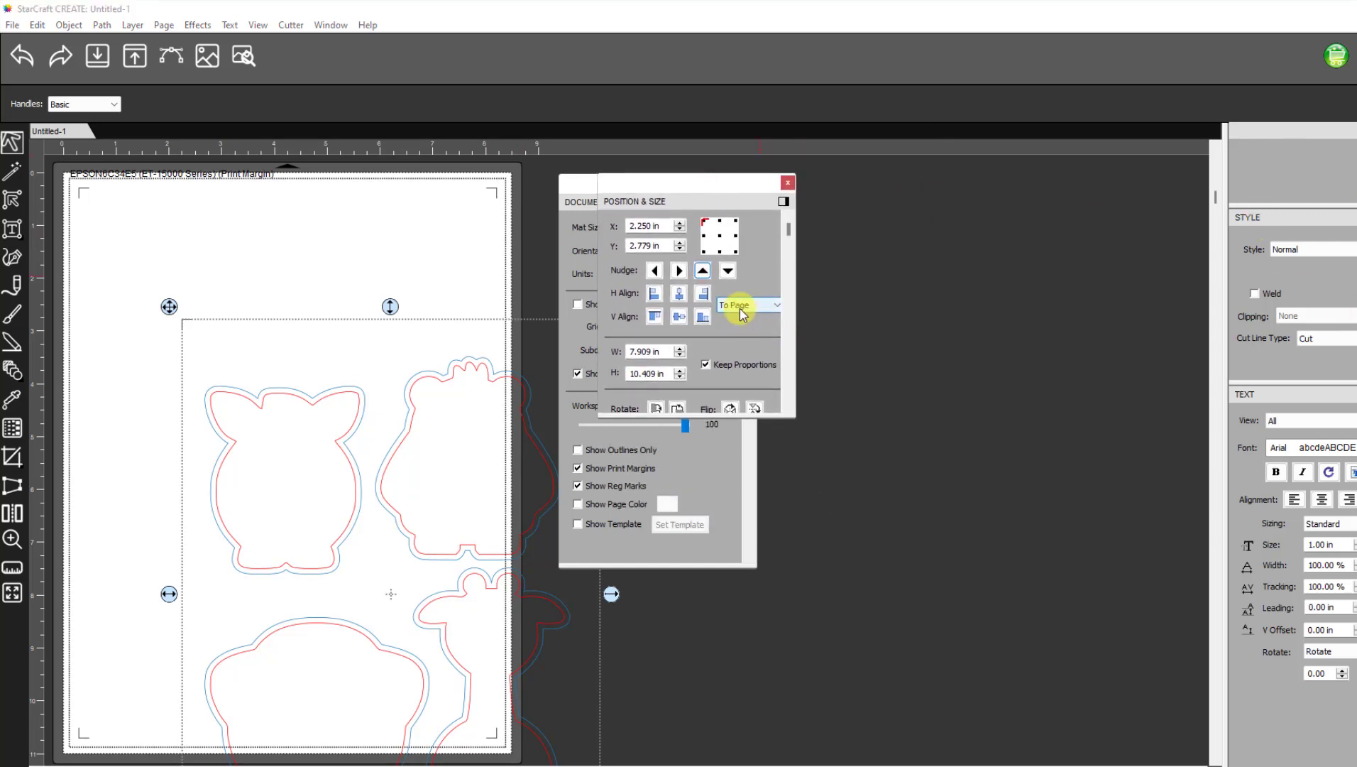
left_click(679, 294)
left_click(680, 315)
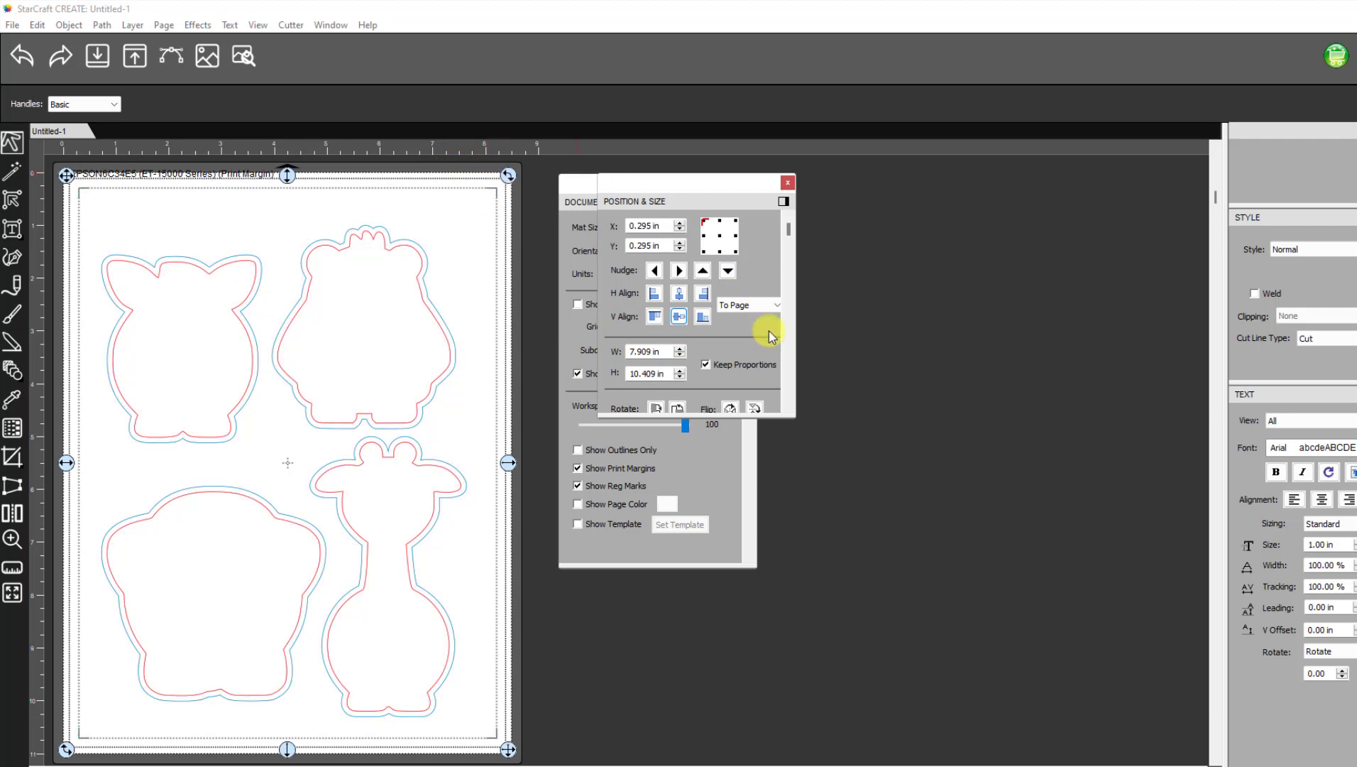
Step: Expand the Zoo Animals.svg layer and delete its first group, which holds the imported black registration marks
left_click(853, 355)
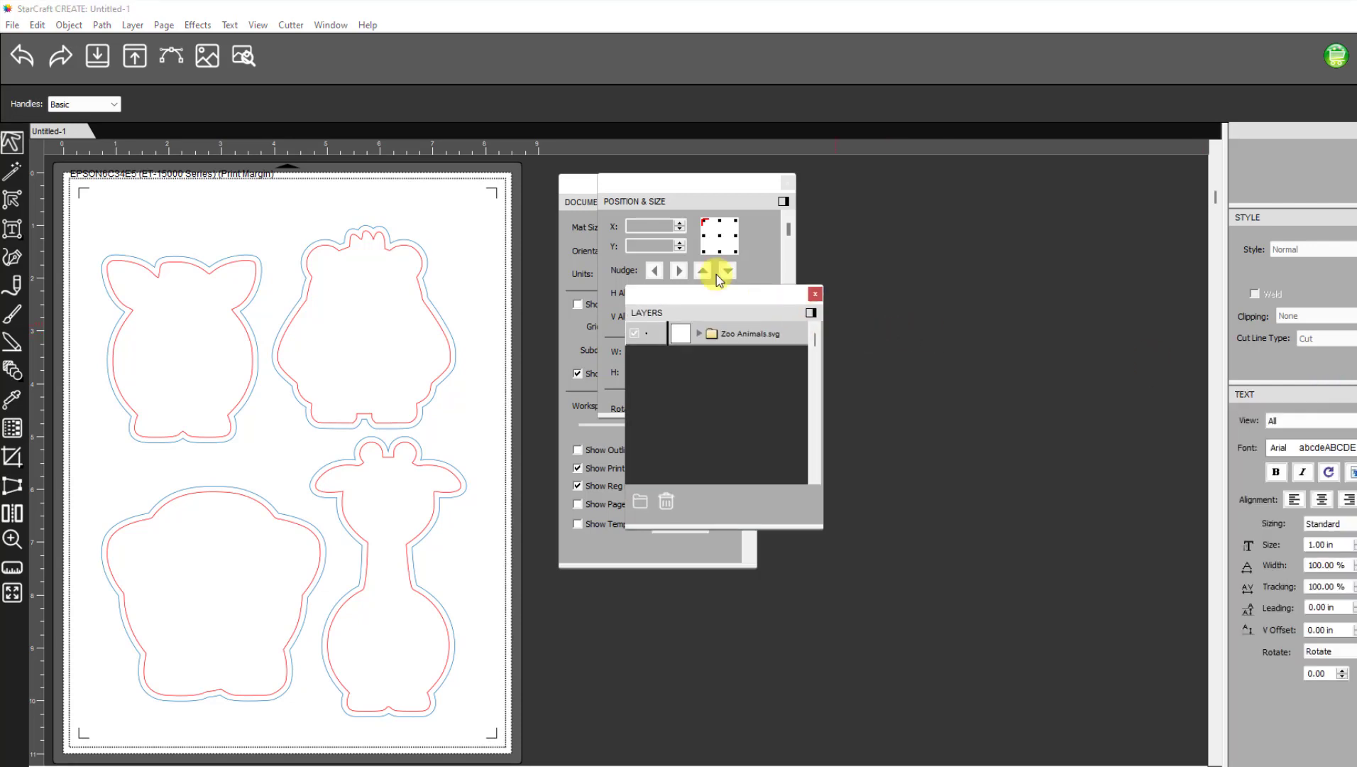
left_click_drag(706, 181, 742, 158)
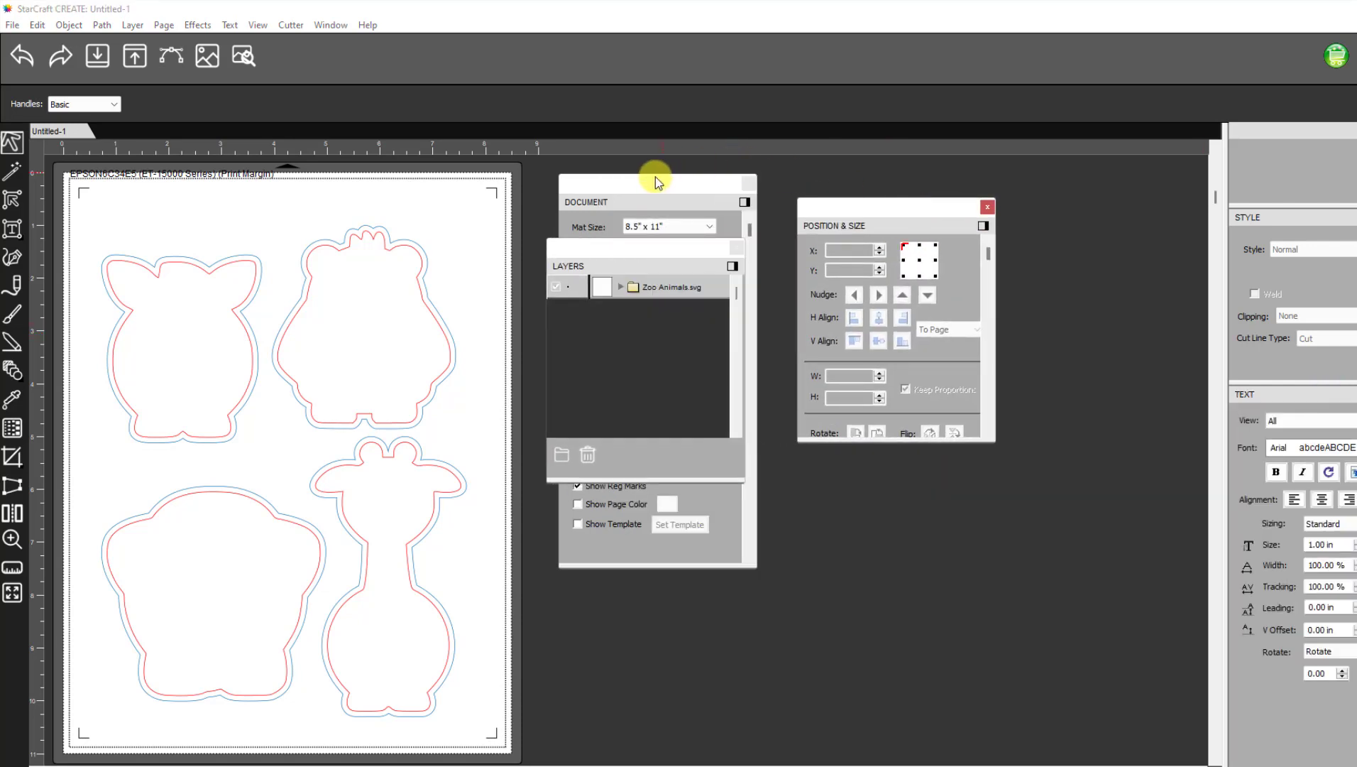
left_click_drag(651, 176, 954, 259)
left_click(621, 288)
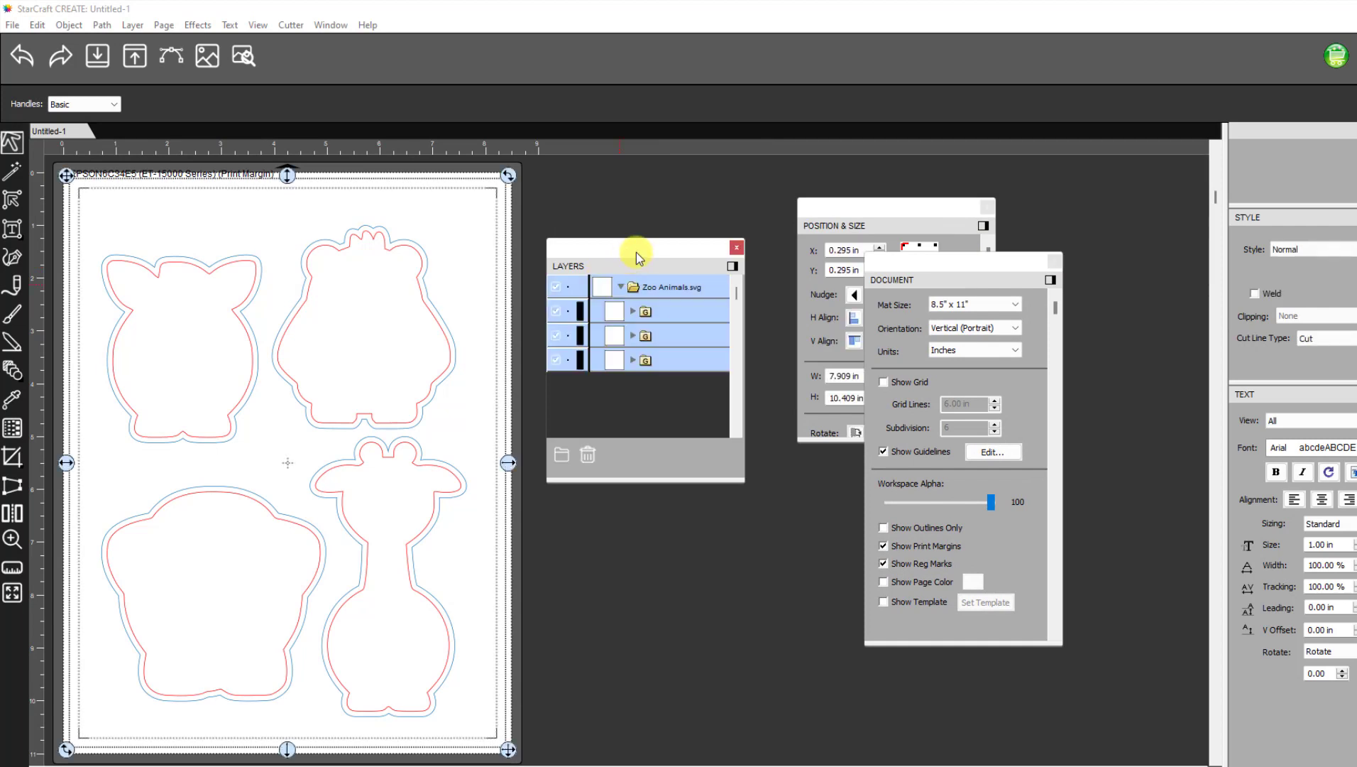
left_click_drag(636, 248, 624, 186)
left_click(667, 255)
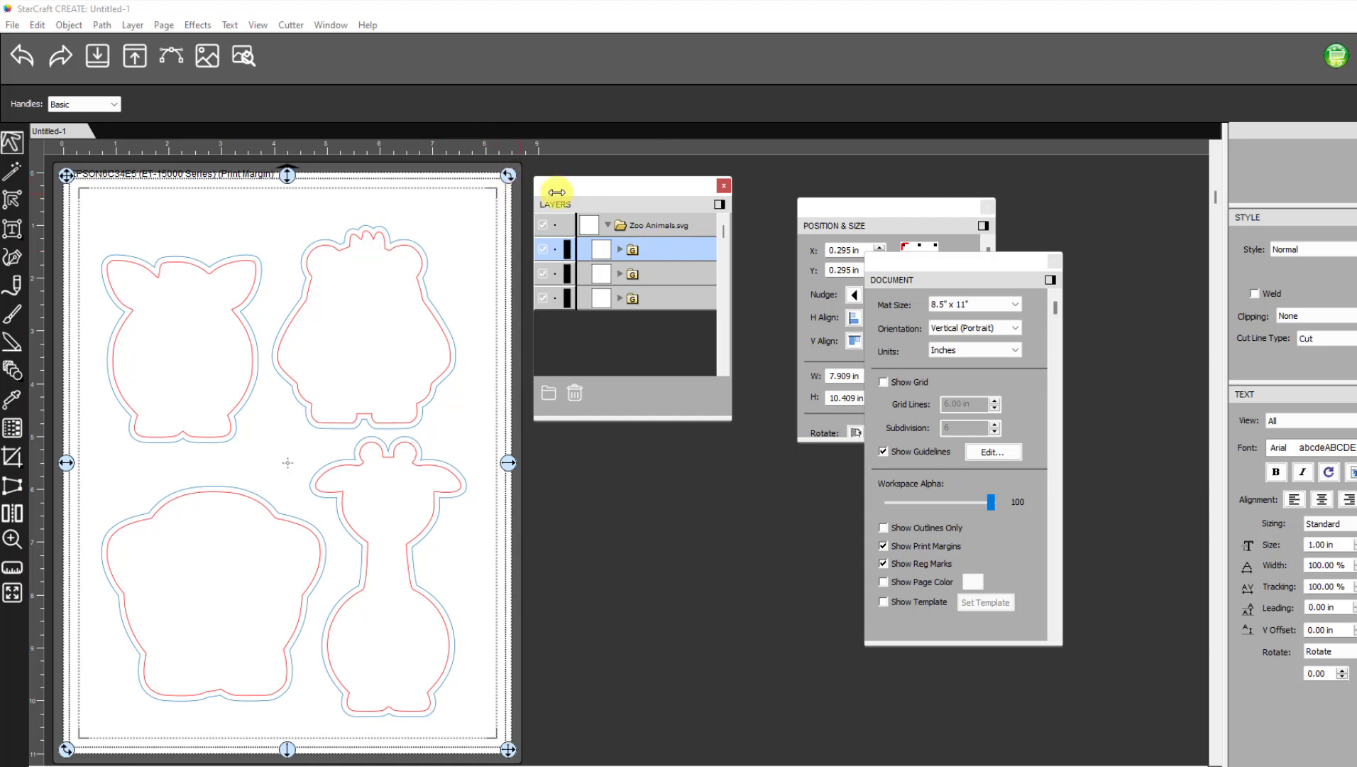
left_click(574, 396)
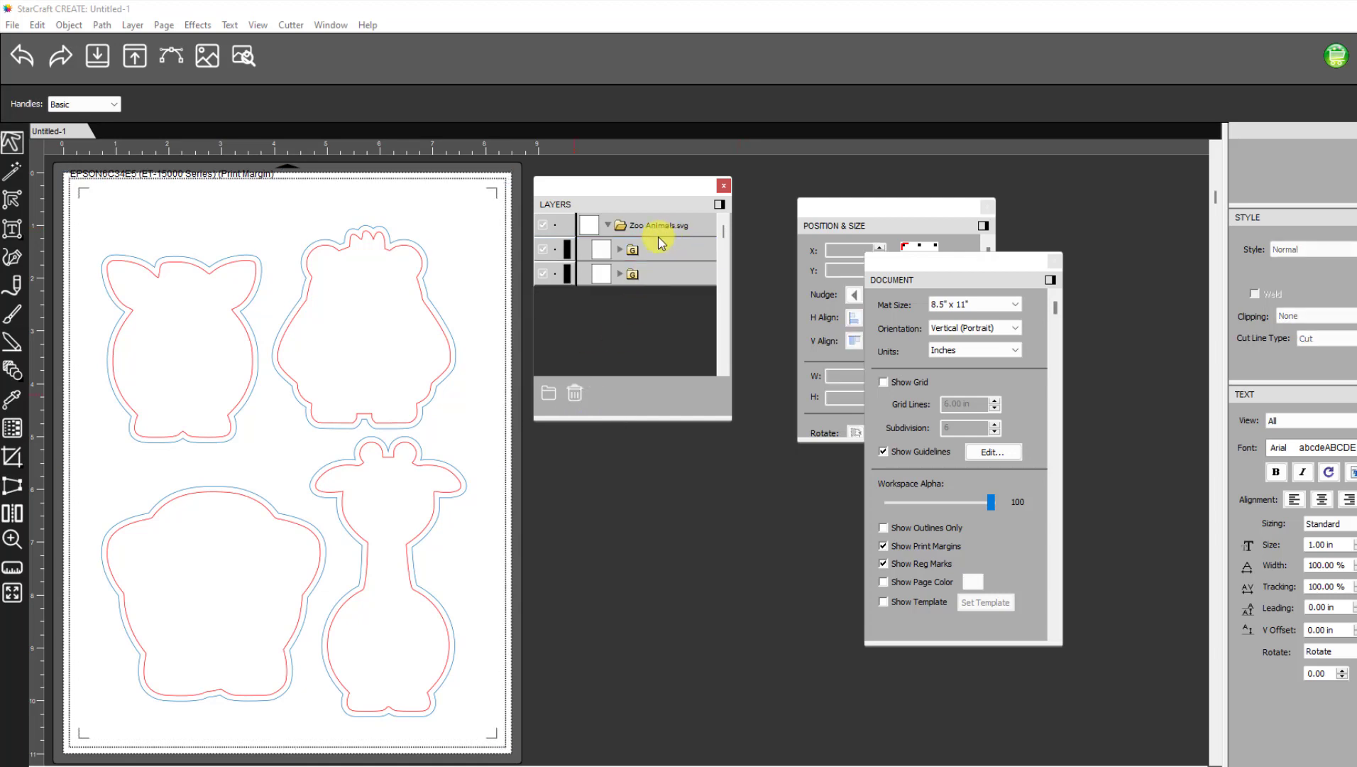
Step: Expand the first remaining group, holding the red inner outlines, and set its cut line type to Score
left_click(622, 254)
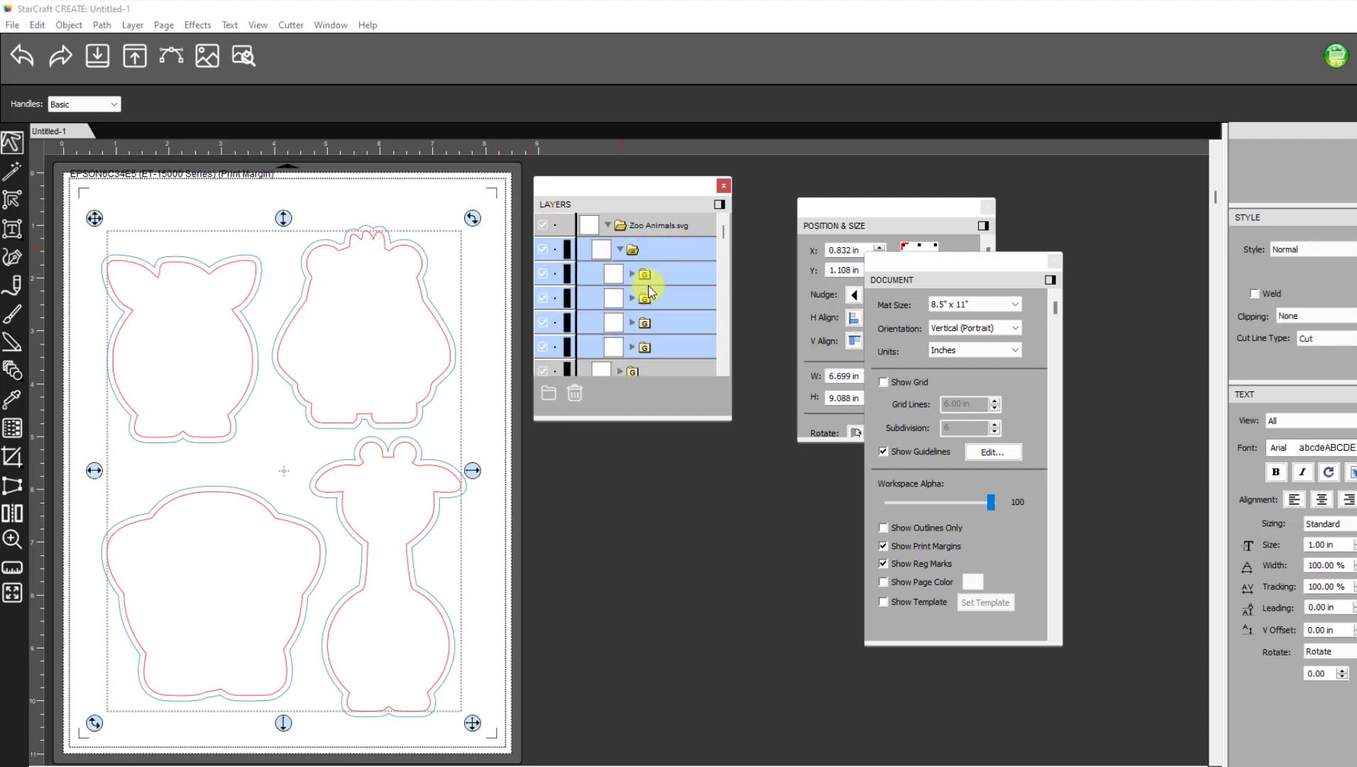
left_click(680, 282)
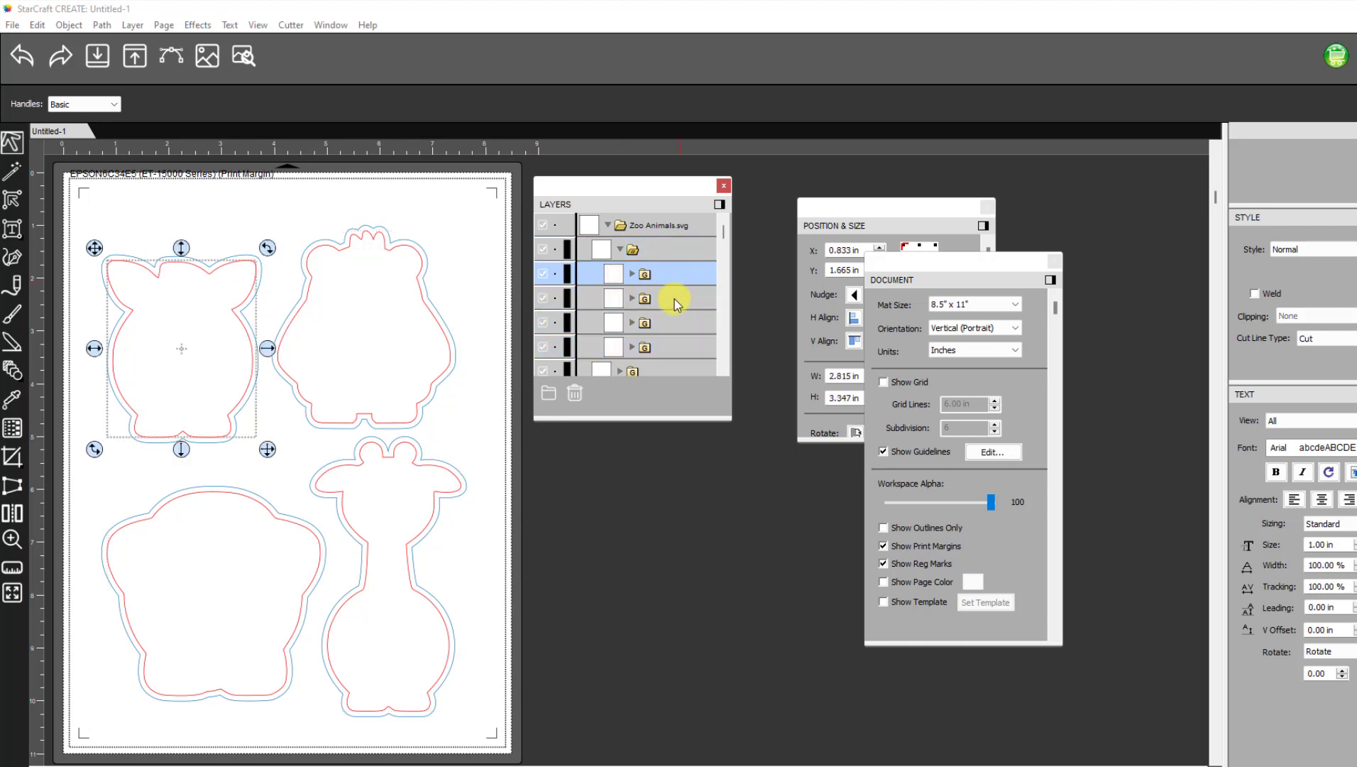
left_click(661, 253)
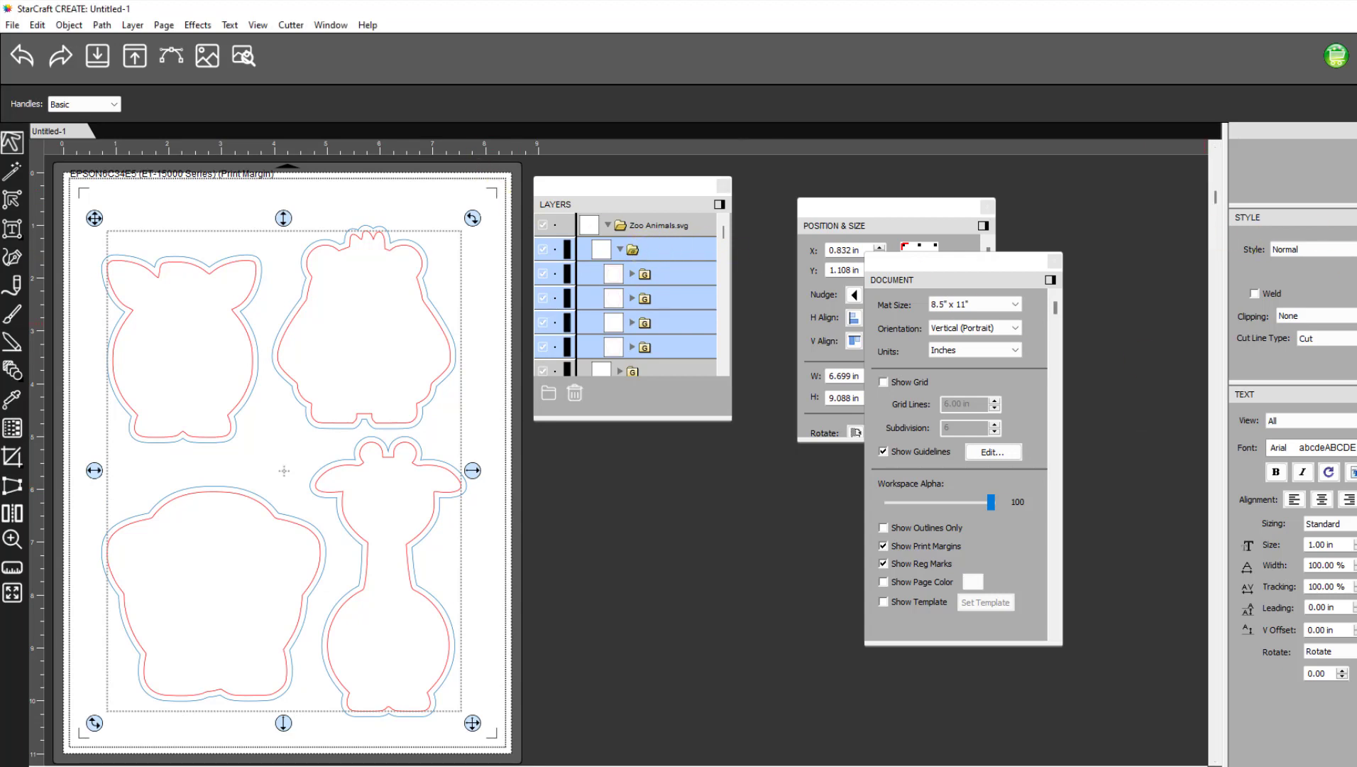
mouse_move(1247, 217)
left_mouse_down()
mouse_move(788, 275)
mouse_move(726, 426)
mouse_move(689, 452)
left_mouse_up()
left_click(716, 592)
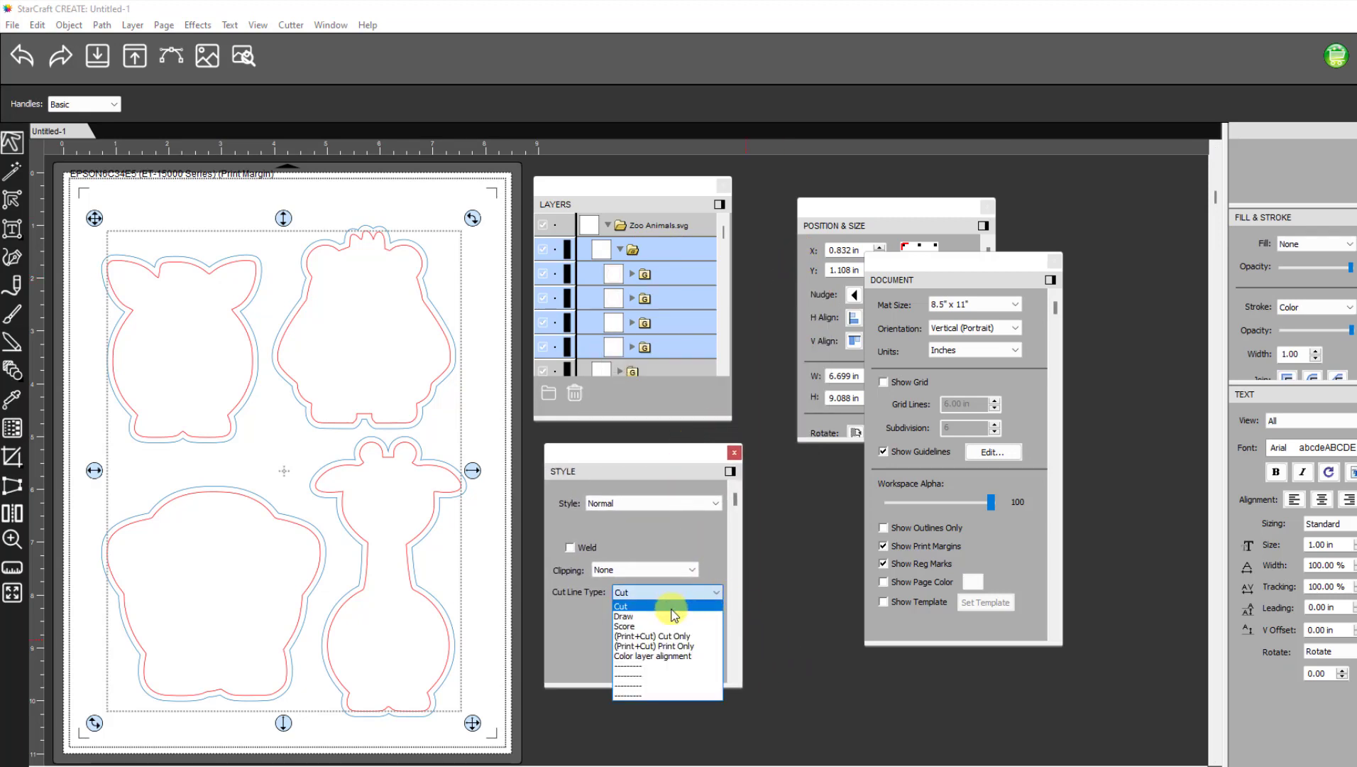
left_click(666, 626)
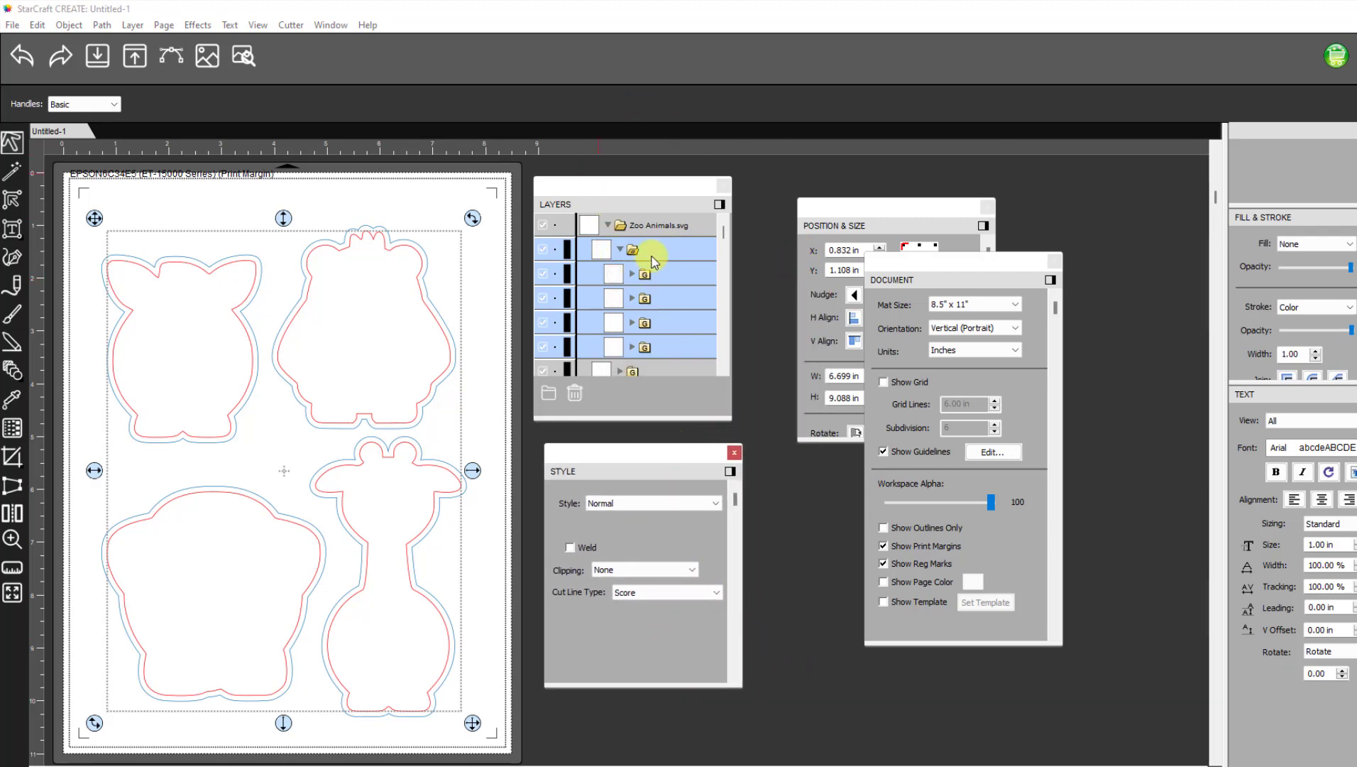
Step: Rename the group of red inner outlines as Score and collapse it
double_click(646, 249)
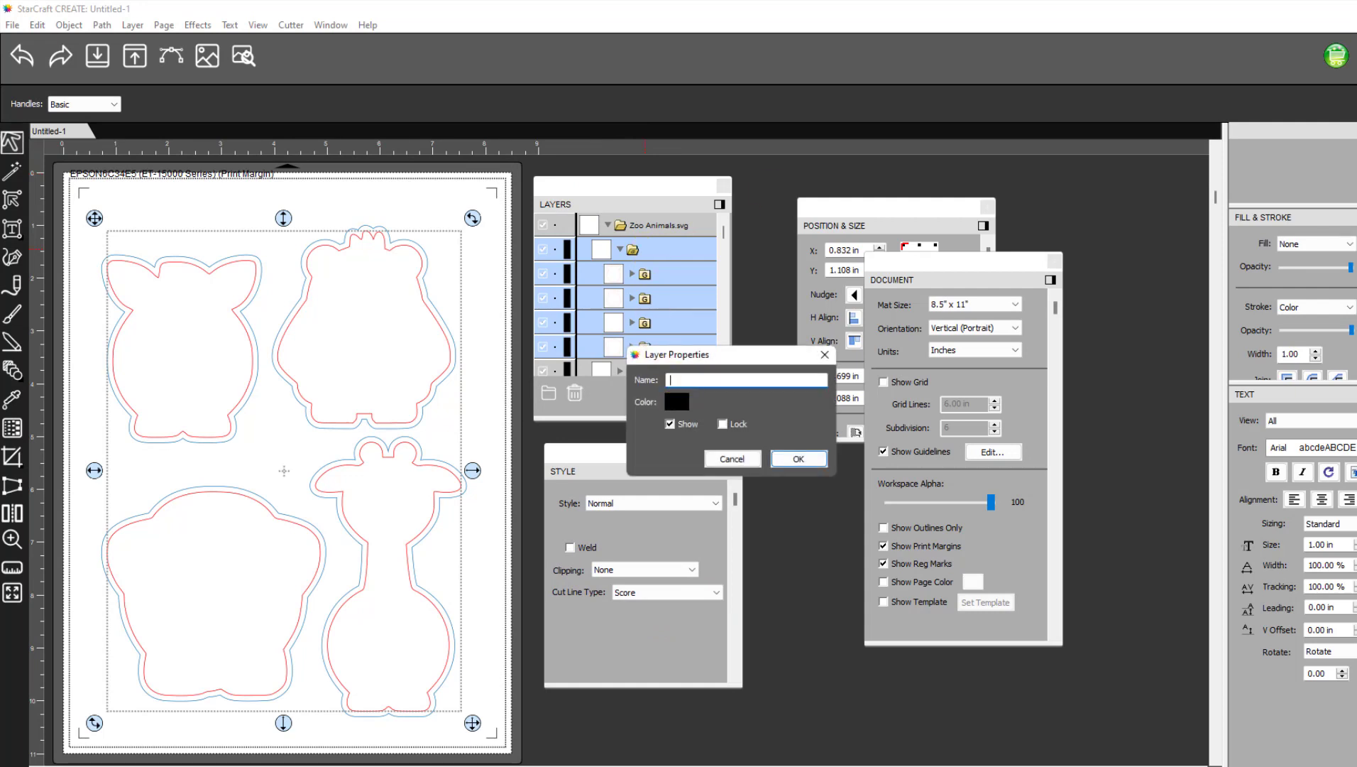
type("SCire")
key("BackSpace")
key("BackSpace")
key("BackSpace")
type("core")
key("Return")
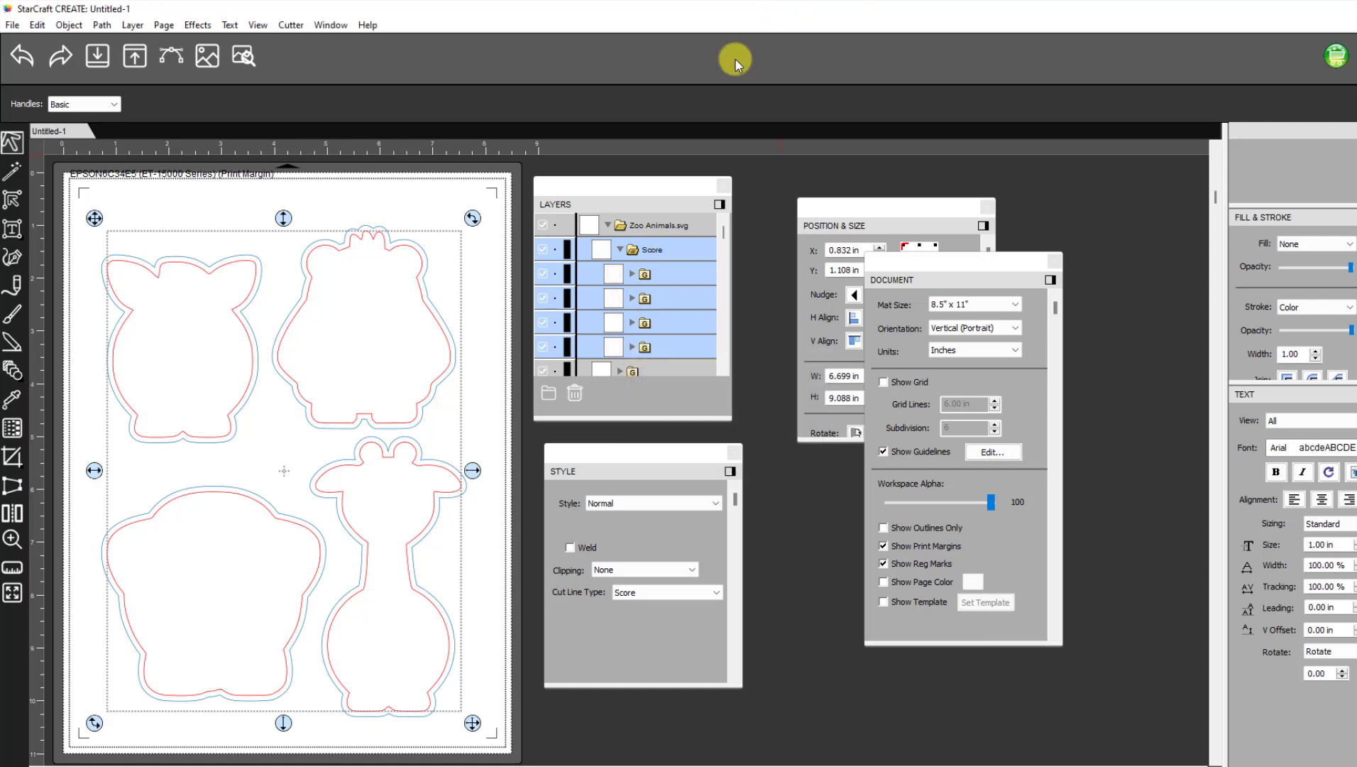
left_click(622, 249)
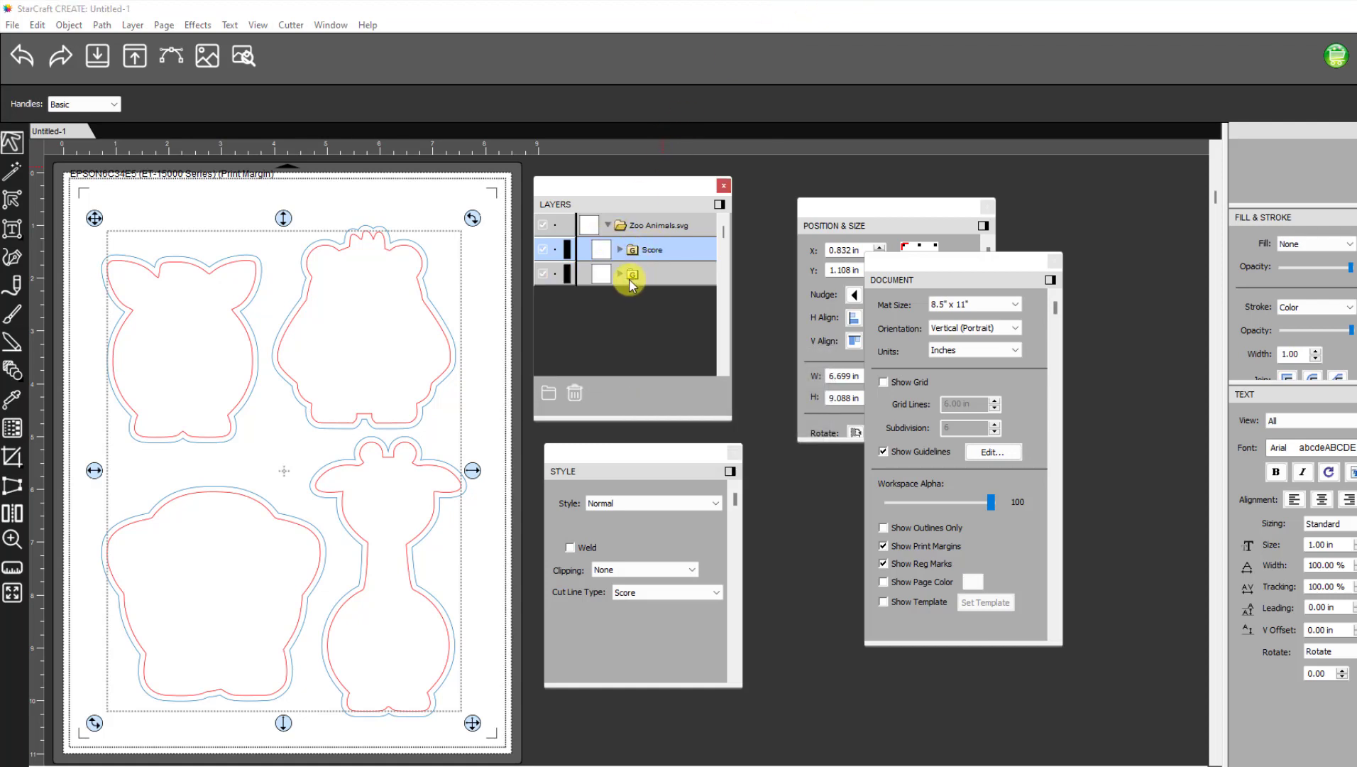
Step: Select the second group, holding the blue outer outlines, and rename it as Cut
left_click(619, 274)
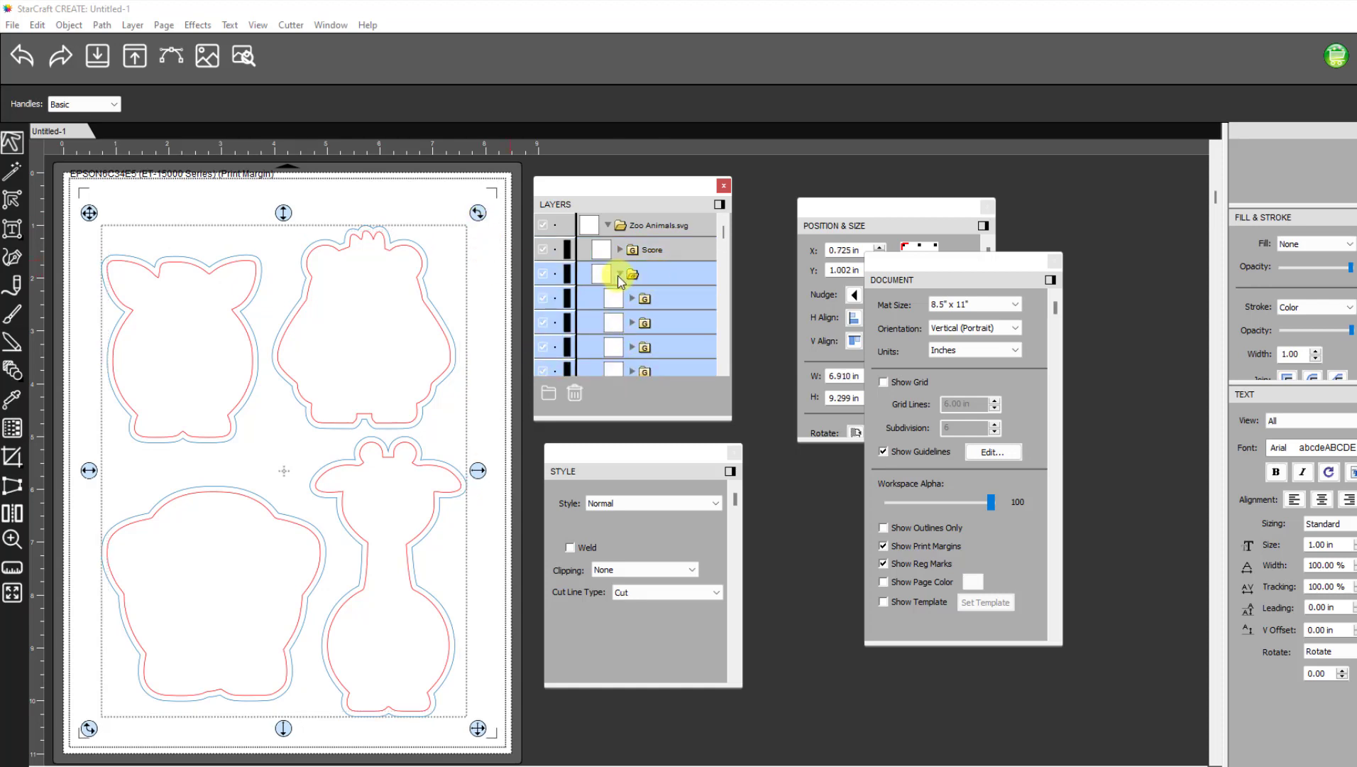
left_click(620, 274)
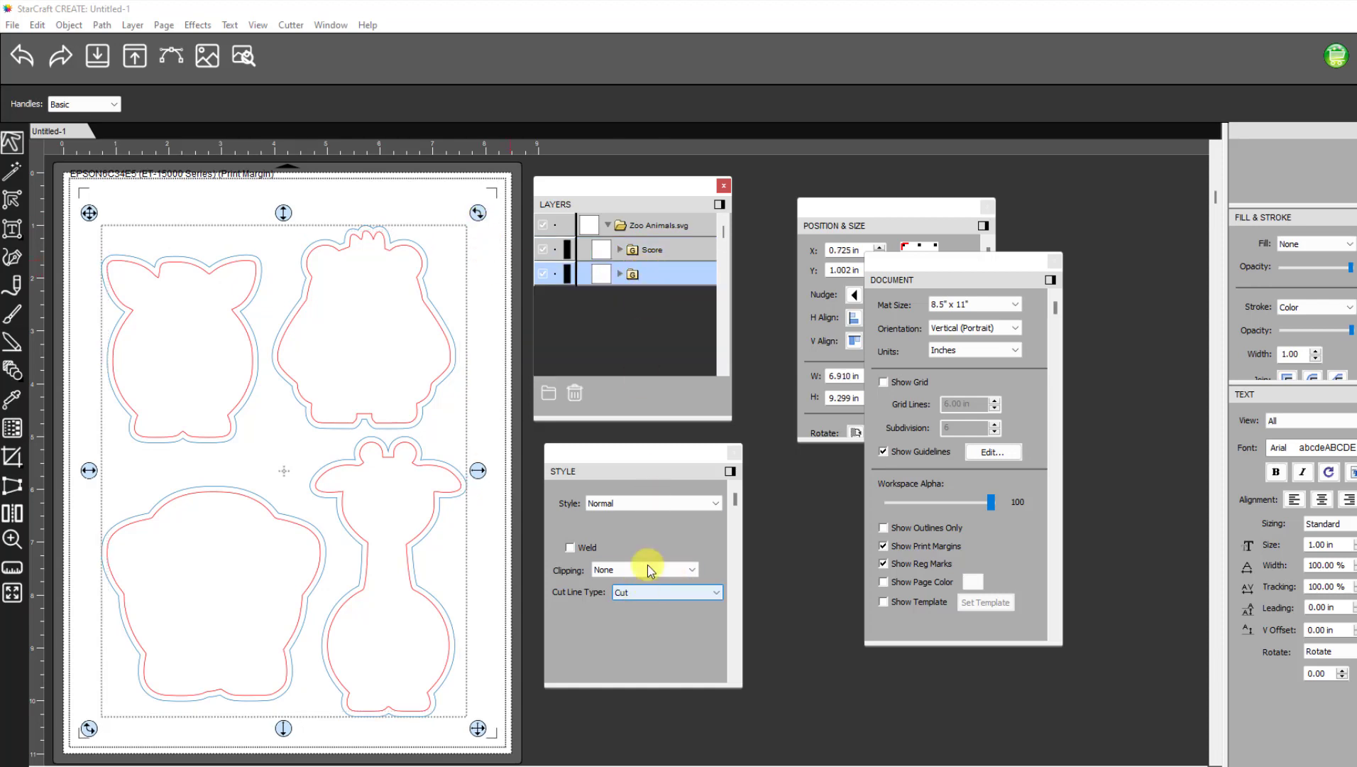
double_click(655, 275)
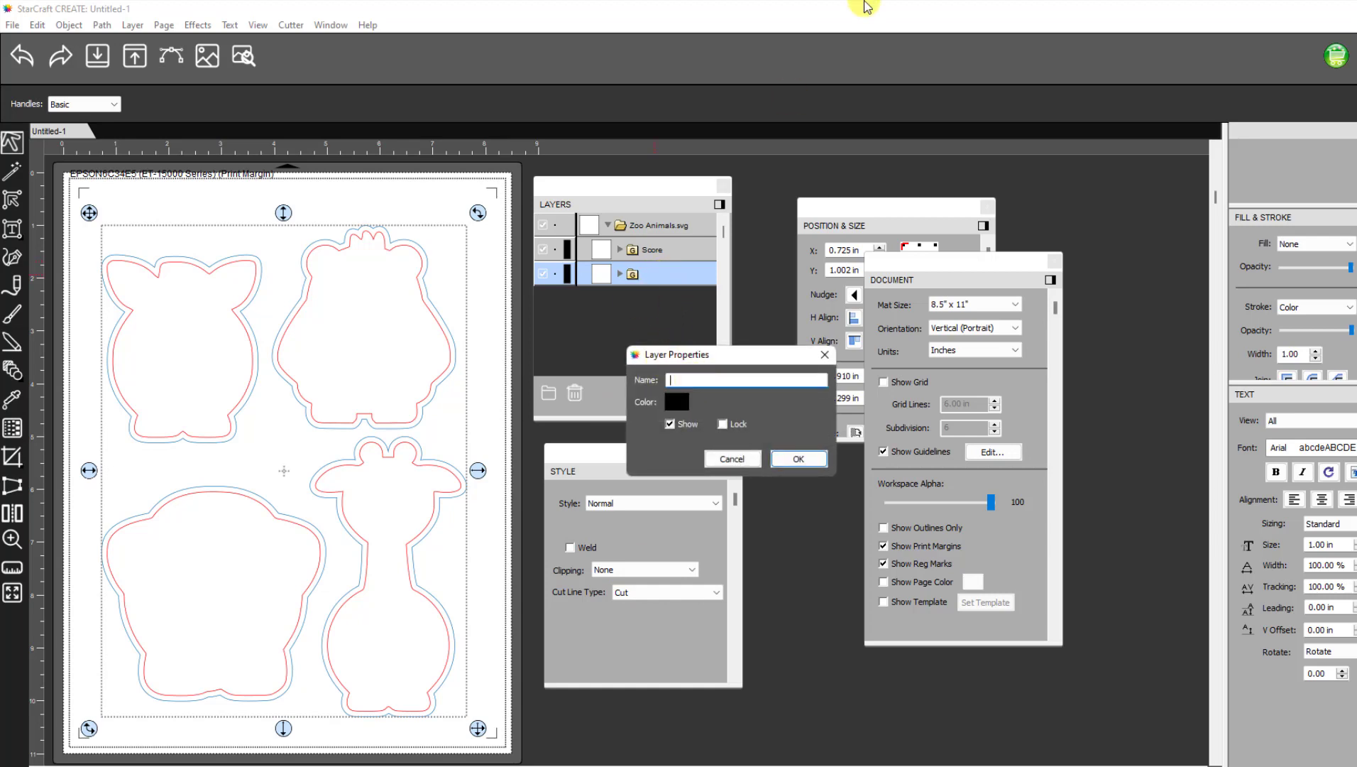
type("Cut")
key("Return")
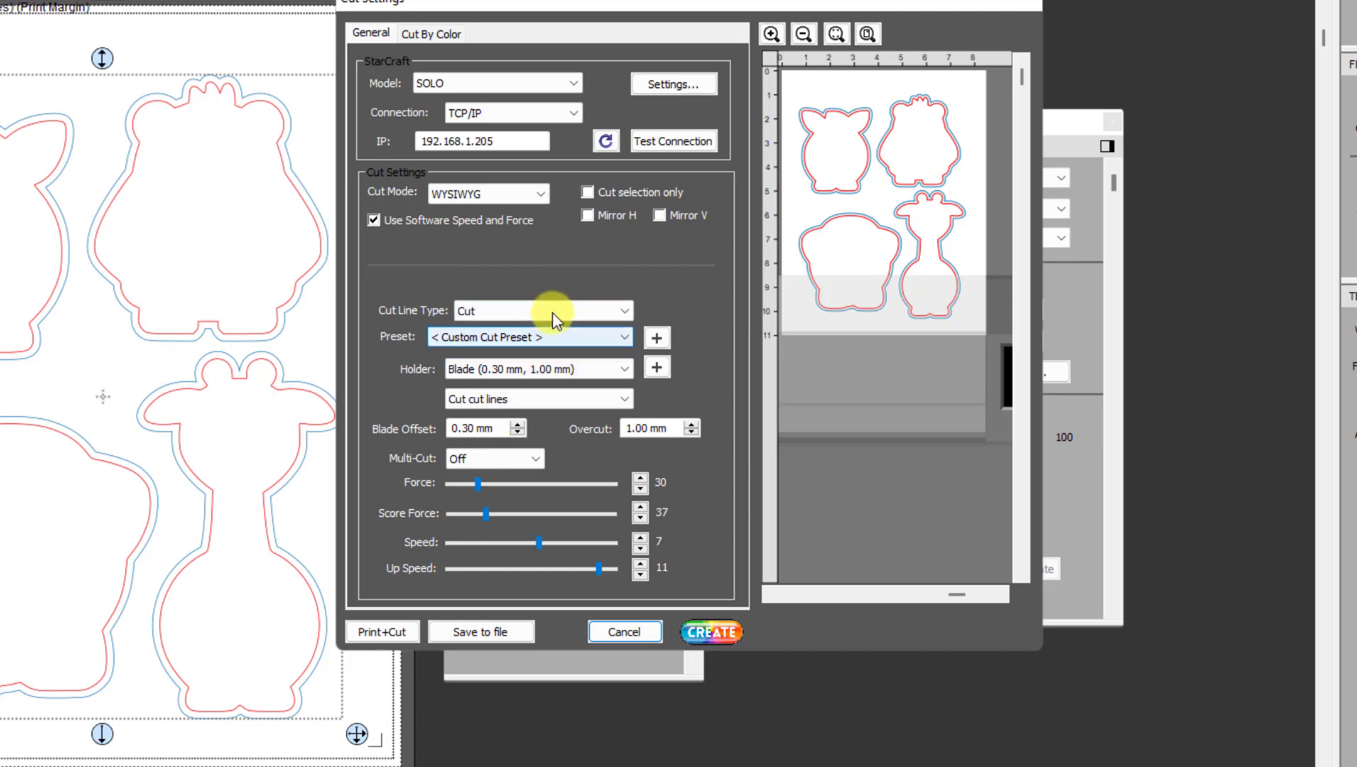
Step: Set the force to 53 and the score force to 10 in the cut settings
left_click(477, 483)
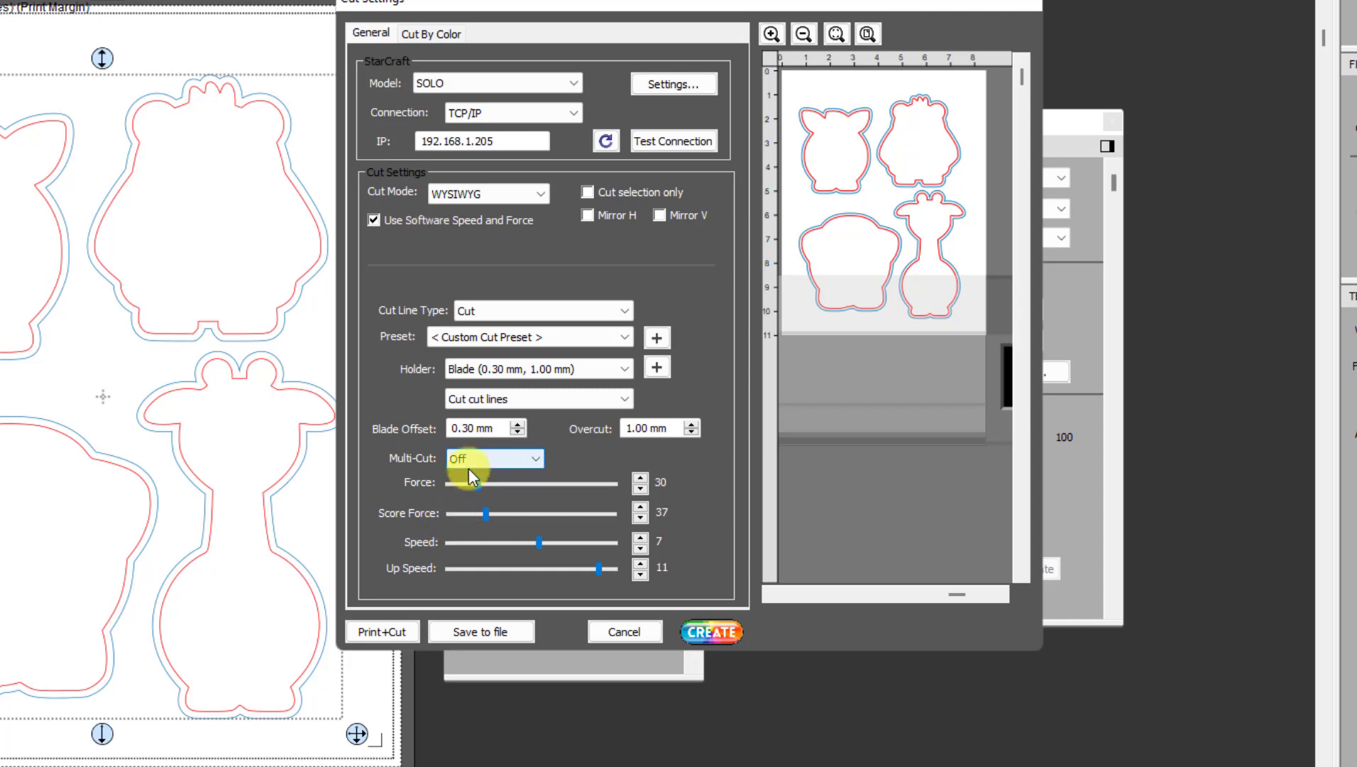
left_click_drag(479, 485, 458, 512)
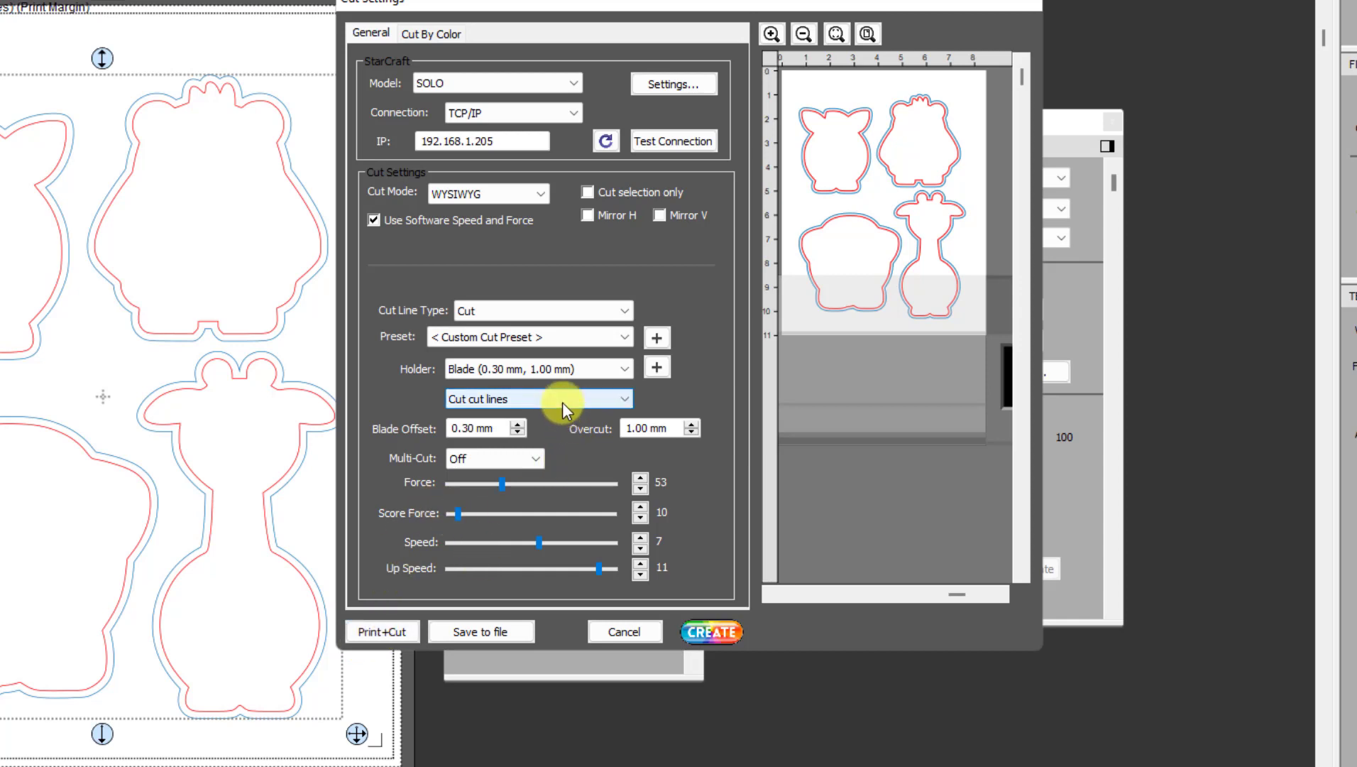
left_click_drag(500, 6, 621, 24)
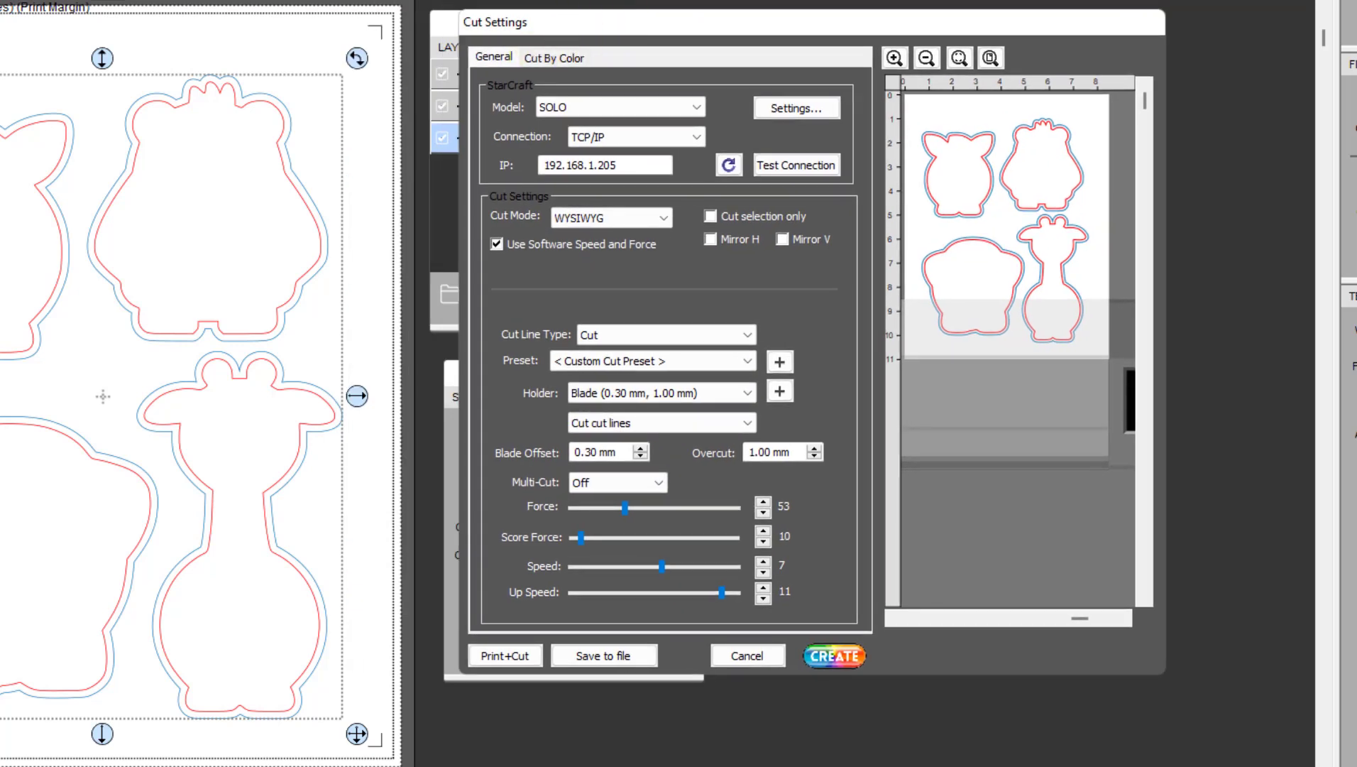
left_click_drag(665, 29, 641, 29)
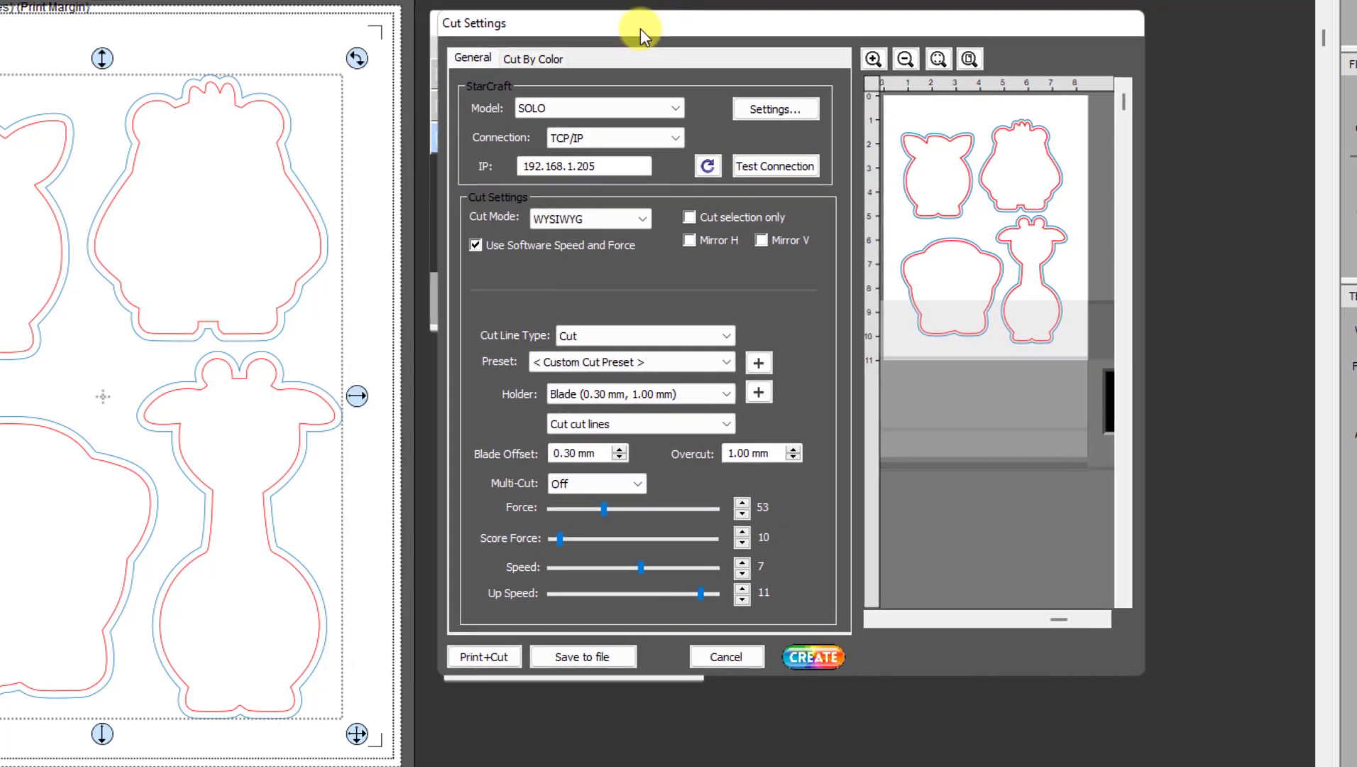